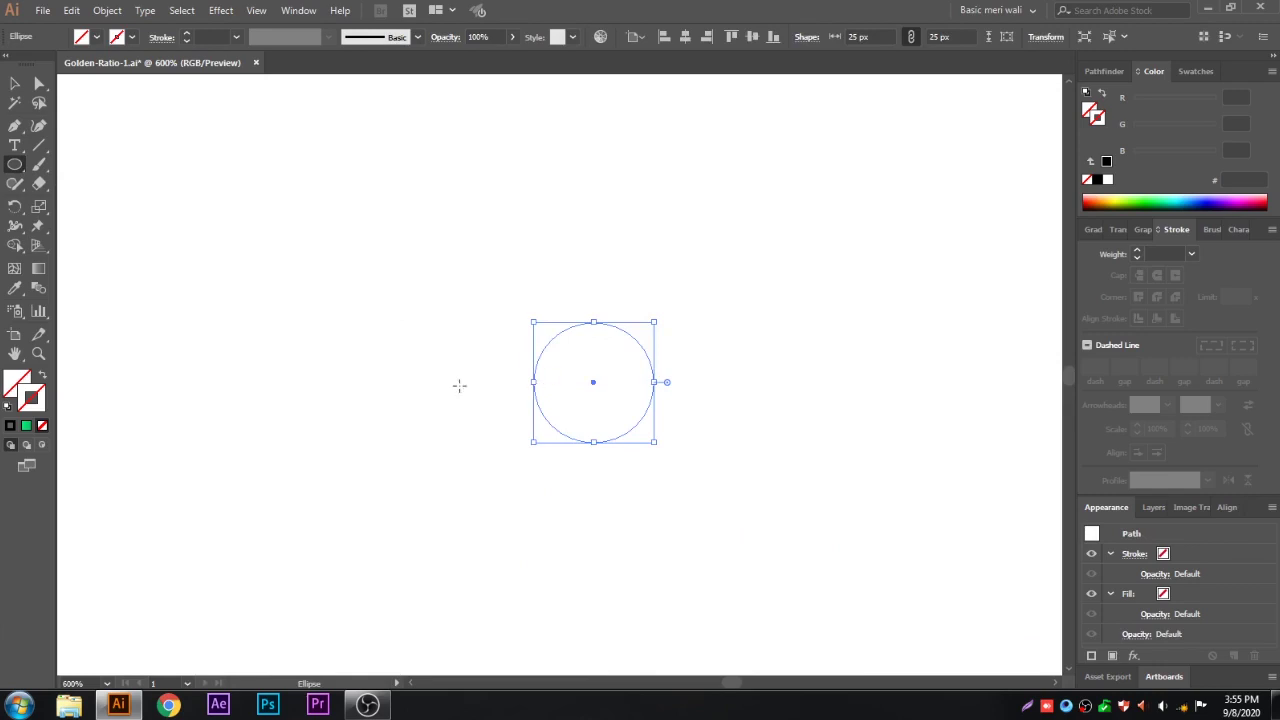
# - Give the 25 px circle a black 0.5 pt stroke and move it up and to the left
pyautogui.click(11, 425)
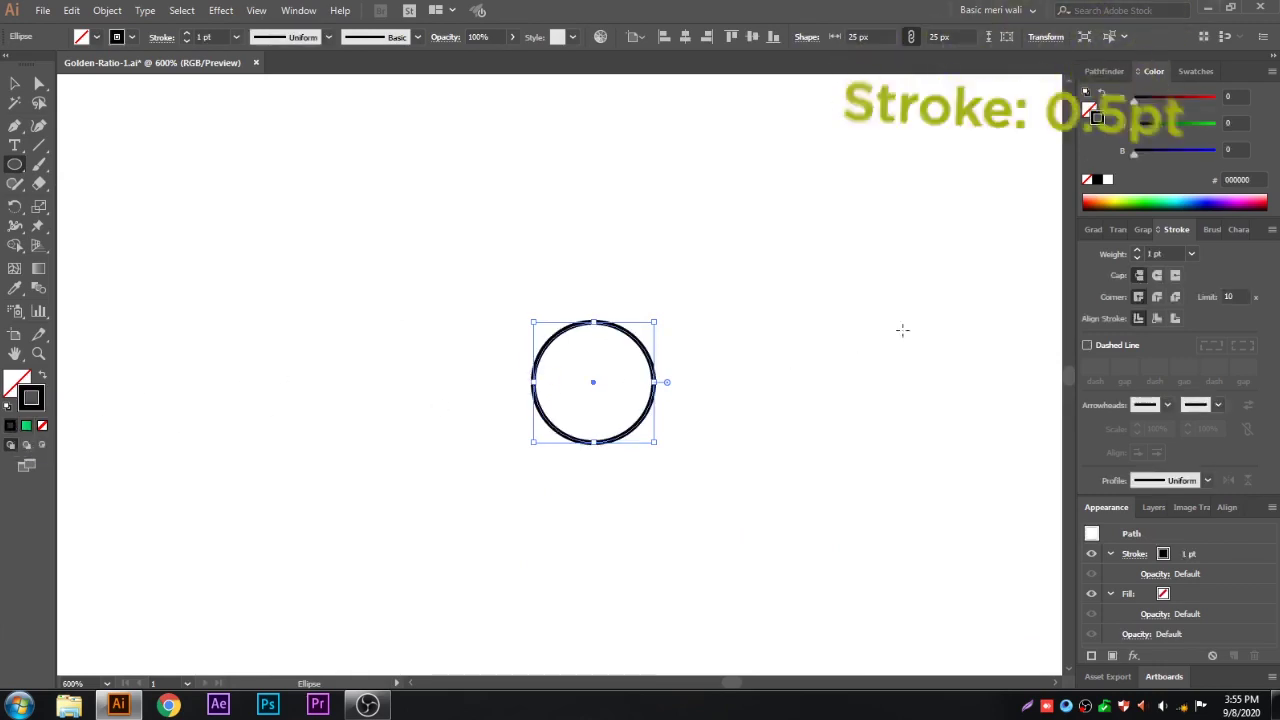
pyautogui.click(1136, 258)
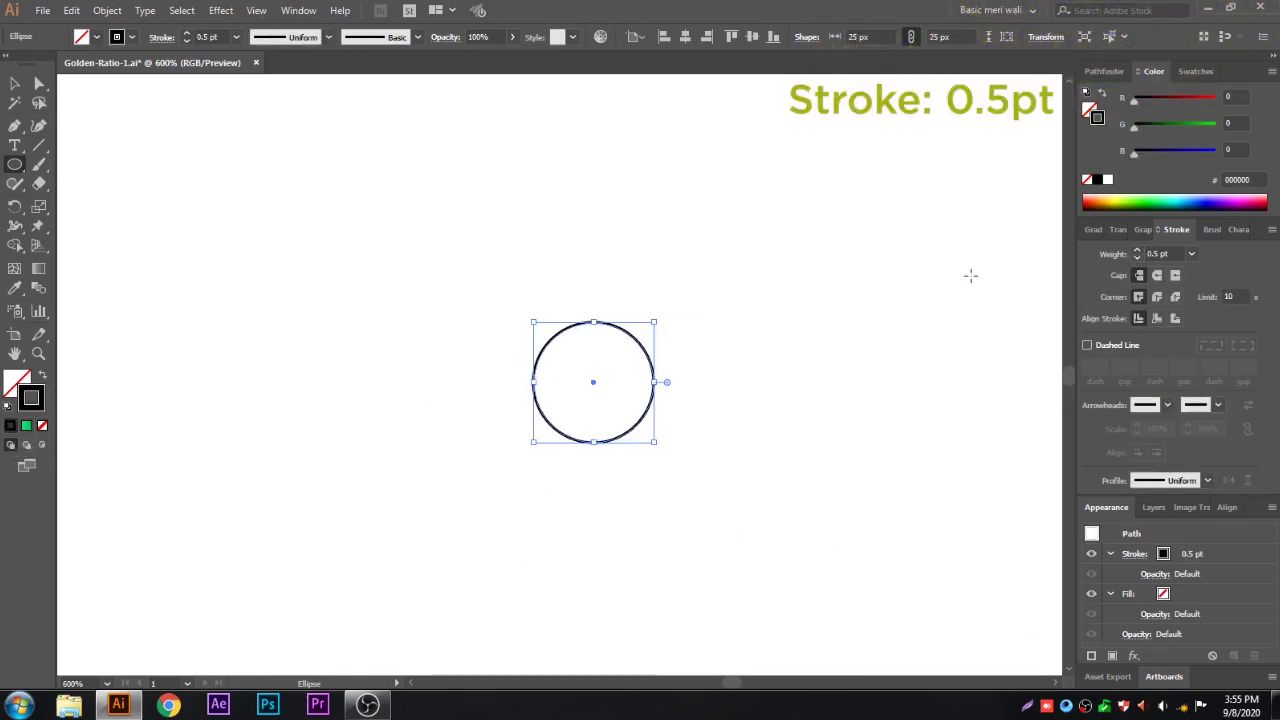
pyautogui.click(13, 89)
pyautogui.moveTo(636, 345); pyautogui.dragTo(516, 314)
pyautogui.click(590, 298)
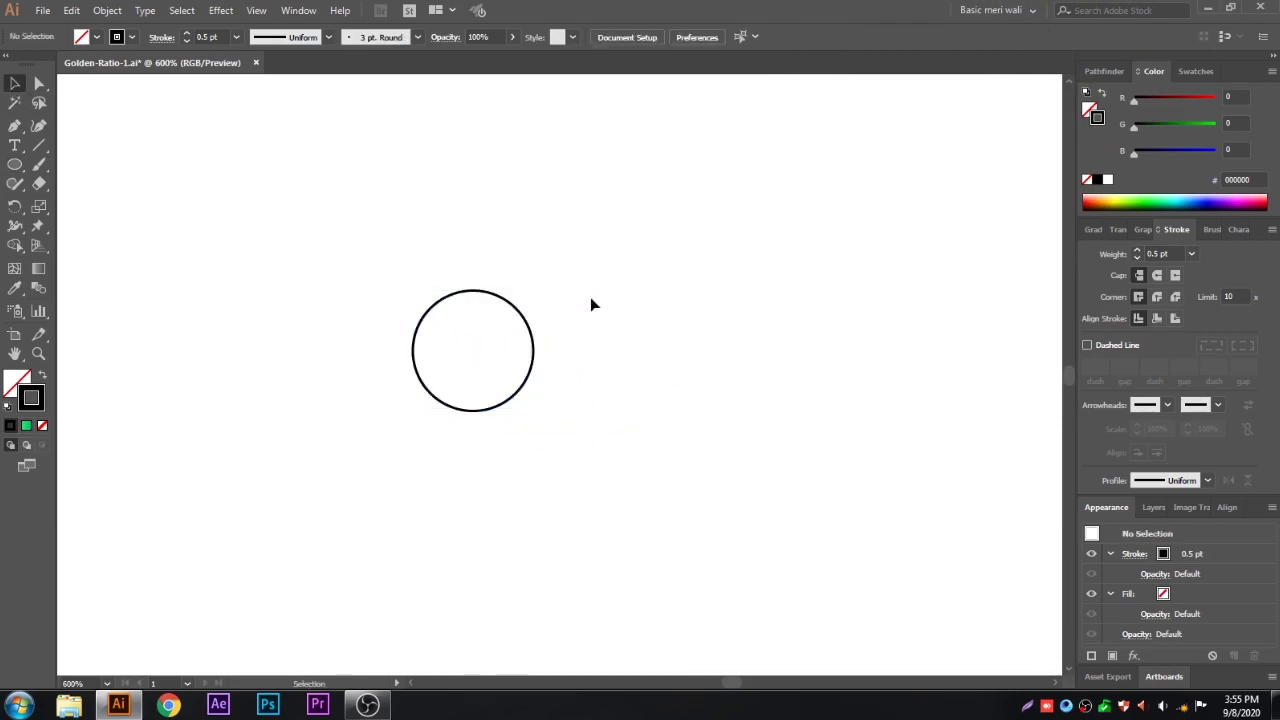
# - Create a larger concentric circle by offsetting the circle's path by 6 px
pyautogui.moveTo(578, 264); pyautogui.dragTo(330, 426)
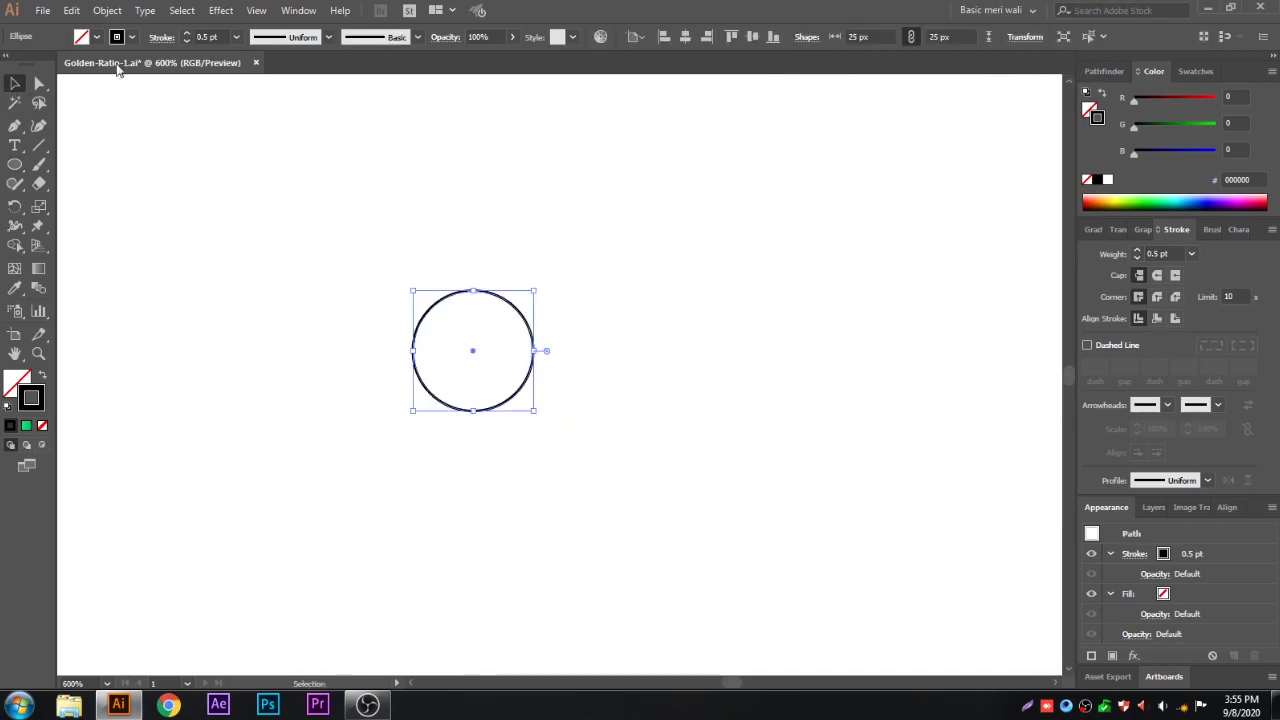
pyautogui.click(107, 10)
pyautogui.moveTo(304, 385)
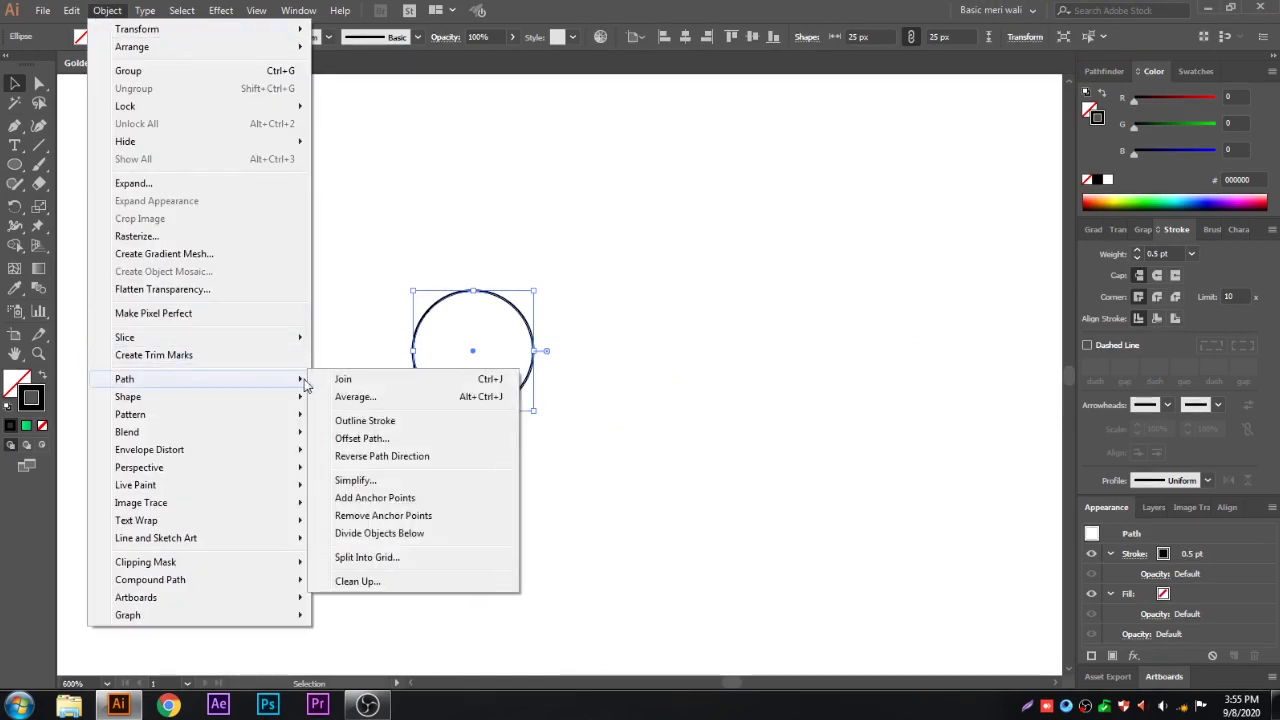
pyautogui.click(350, 438)
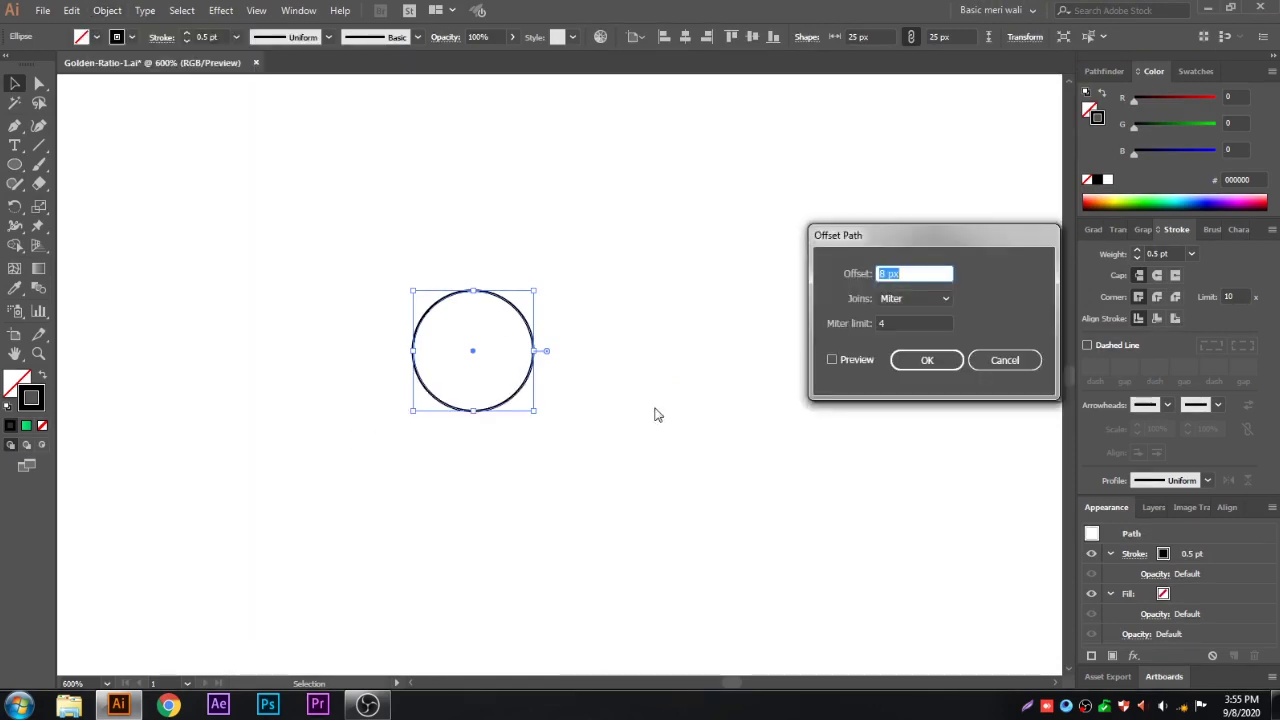
pyautogui.click(833, 359)
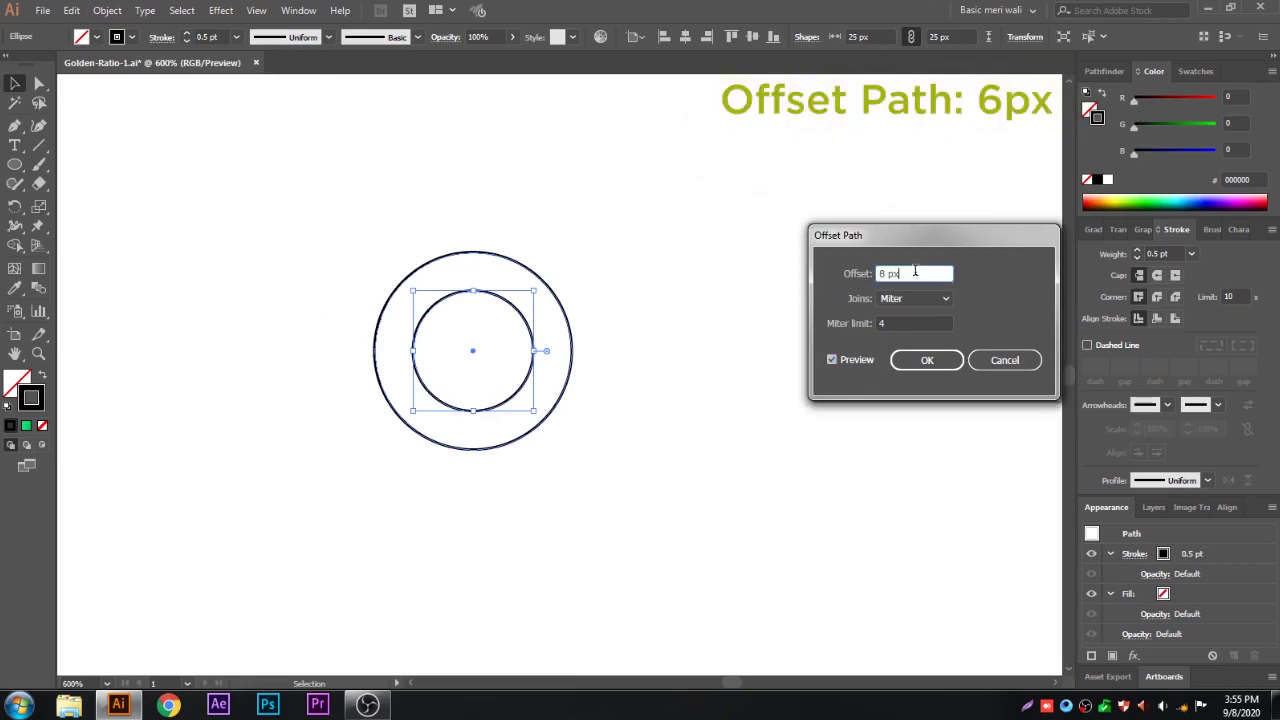
pyautogui.press('Down')
pyautogui.press('Down')
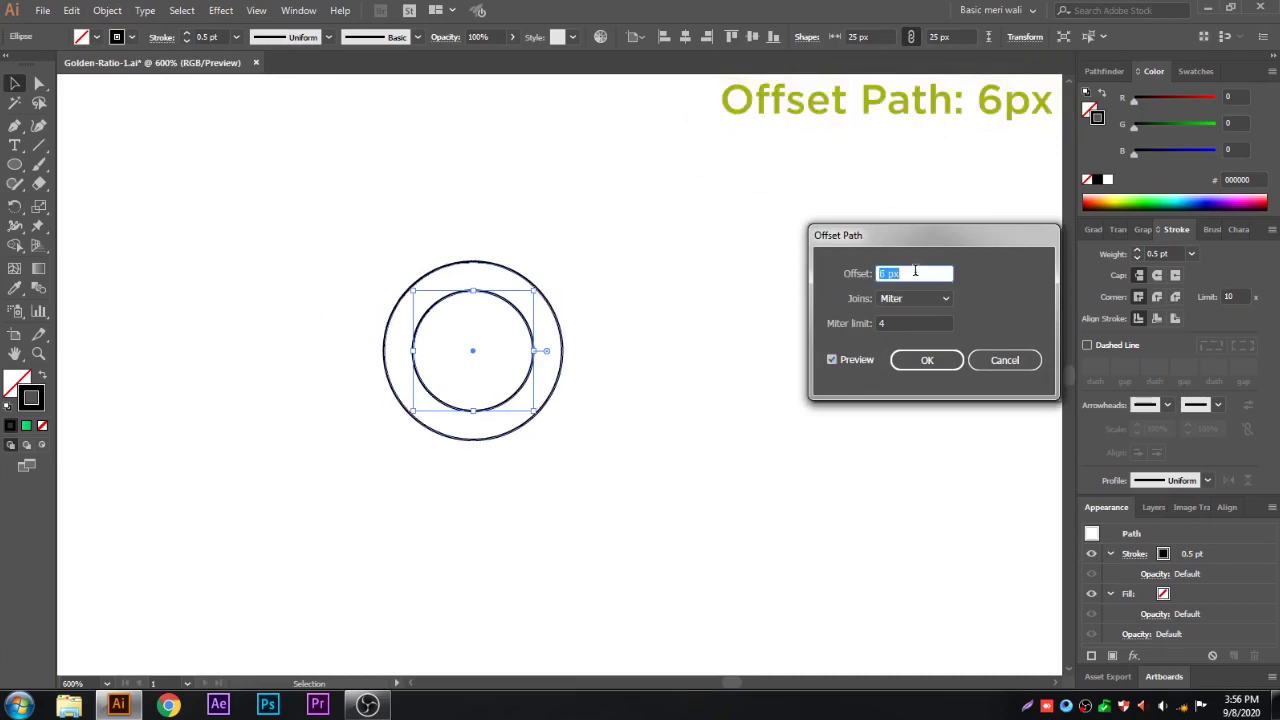
pyautogui.click(910, 360)
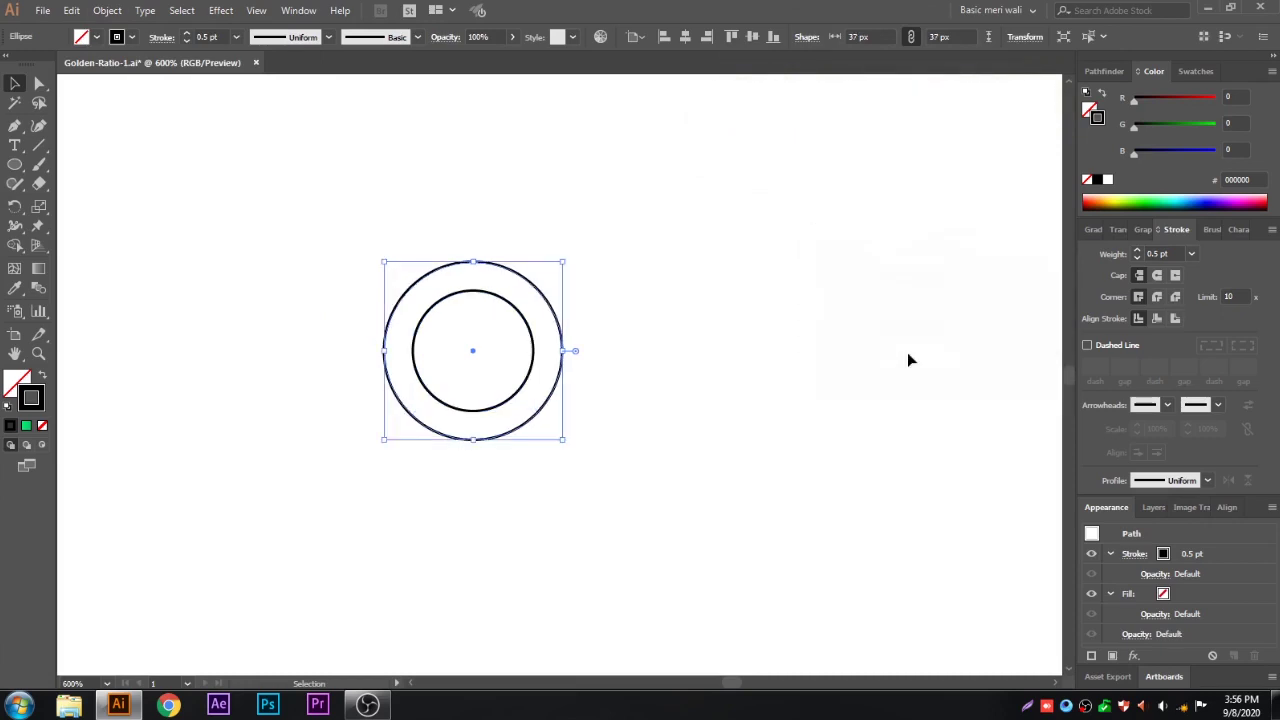
pyautogui.click(105, 14)
pyautogui.moveTo(289, 385)
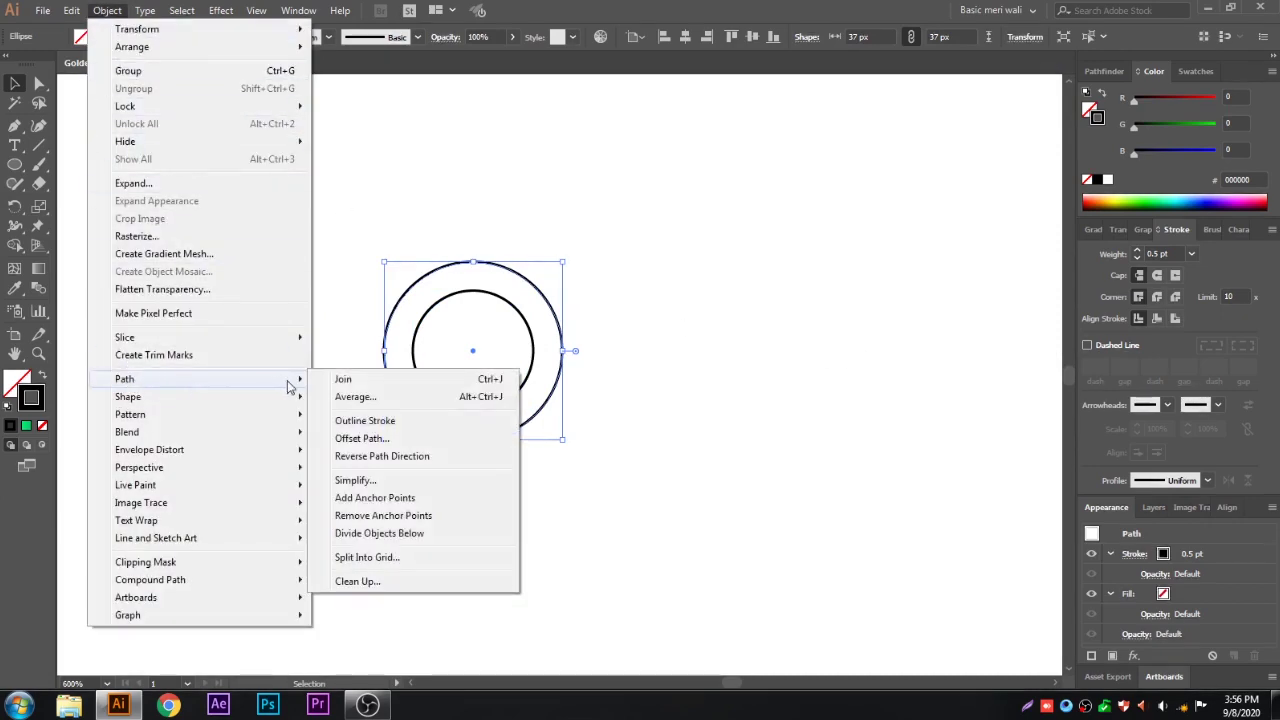
pyautogui.click(345, 421)
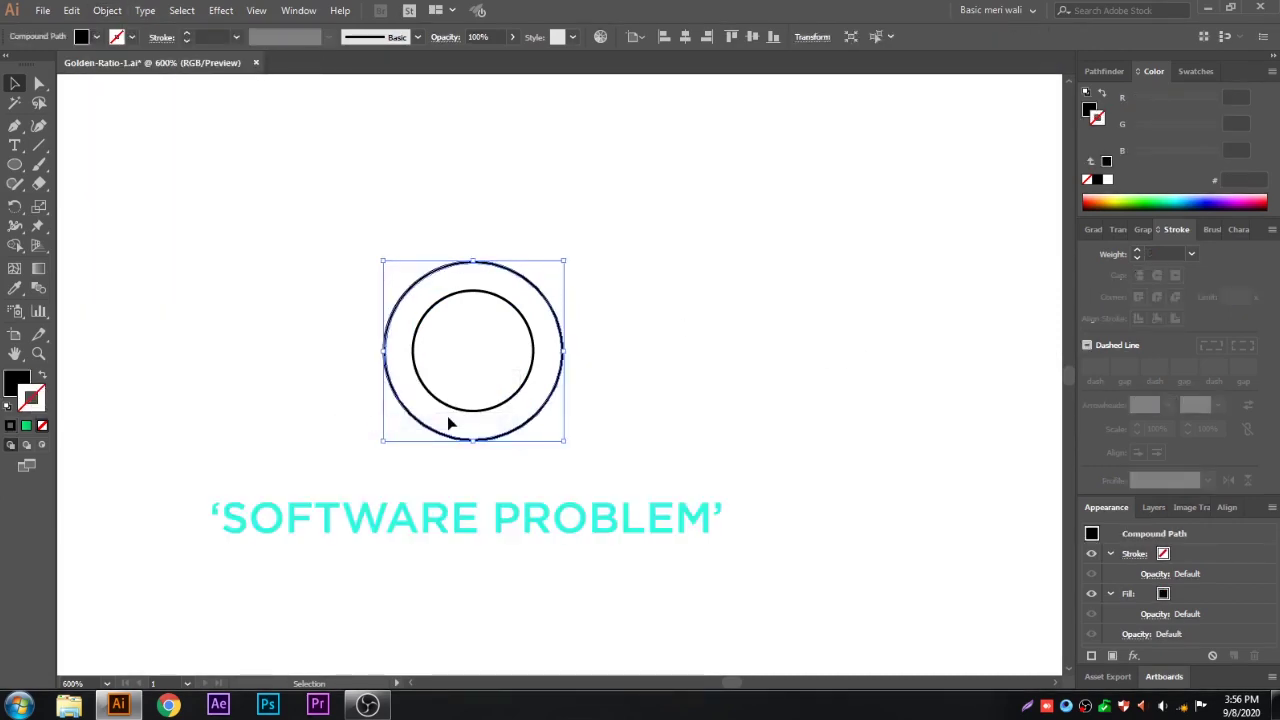
pyautogui.hotkey('ctrl', 'z')
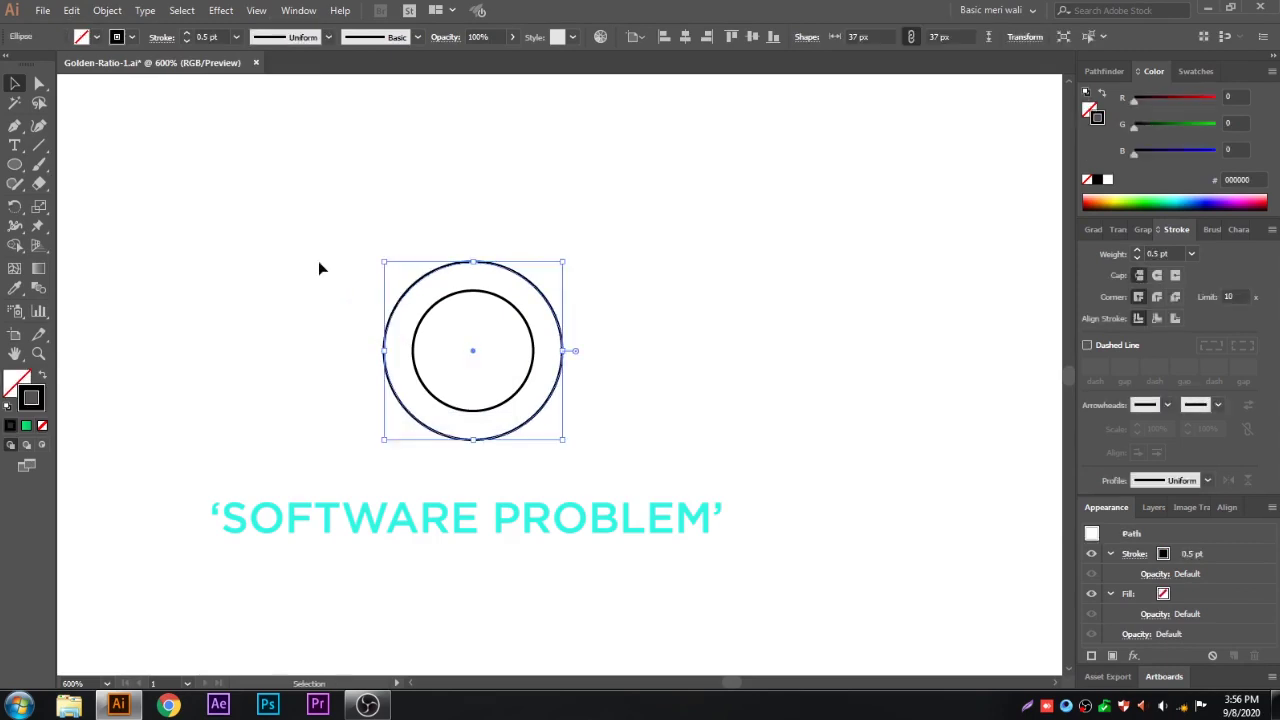
# - Offset the path of the outer circle by 22 px to add a third concentric circle
pyautogui.click(107, 10)
pyautogui.moveTo(171, 385)
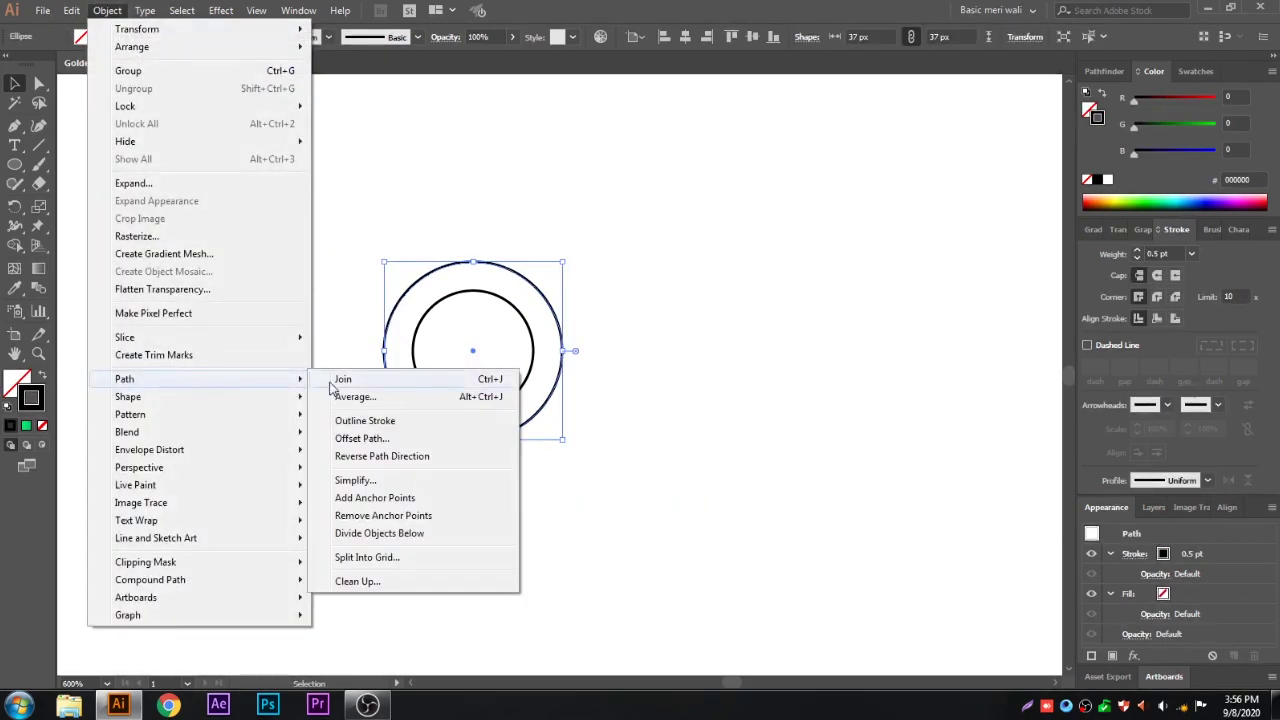
pyautogui.click(350, 441)
pyautogui.click(832, 360)
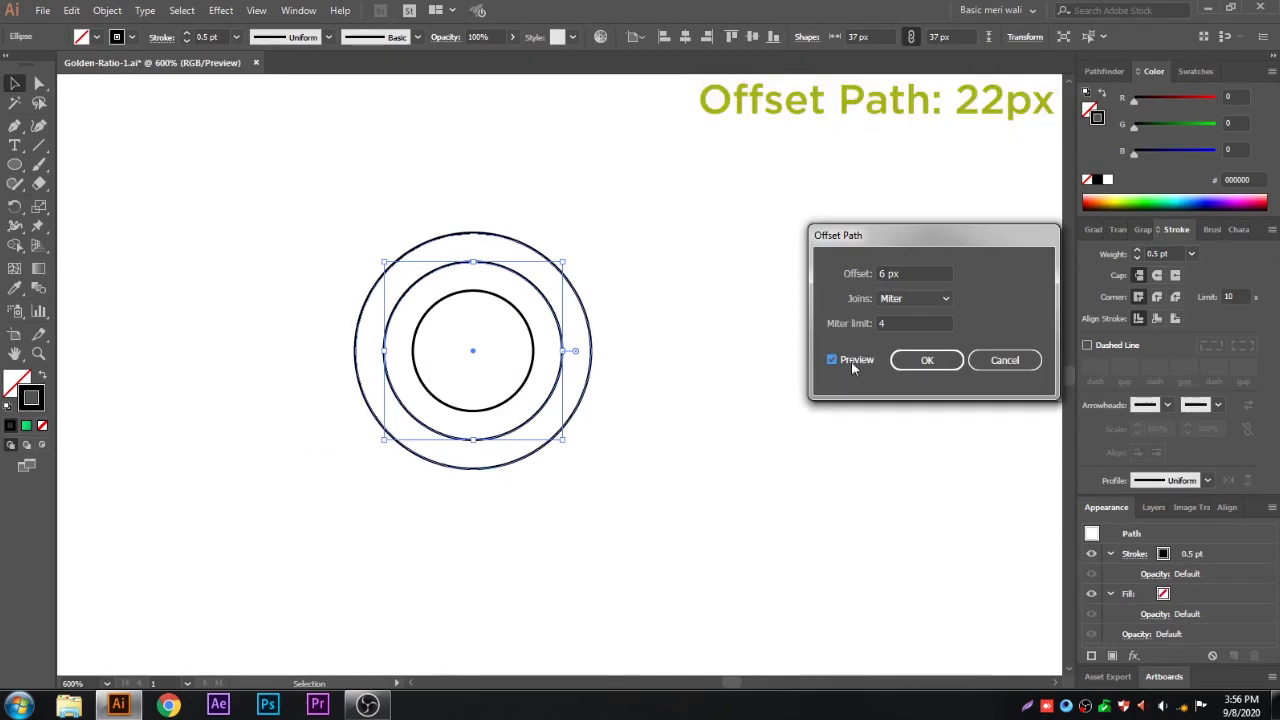
pyautogui.click(909, 272)
pyautogui.press('Up')
pyautogui.press('Up')
pyautogui.press('Up')
pyautogui.press('Up')
pyautogui.press('Up')
pyautogui.press('Up')
pyautogui.press('Up')
pyautogui.press('Up')
pyautogui.press('Up')
pyautogui.press('Up')
pyautogui.press('Up')
pyautogui.press('Up')
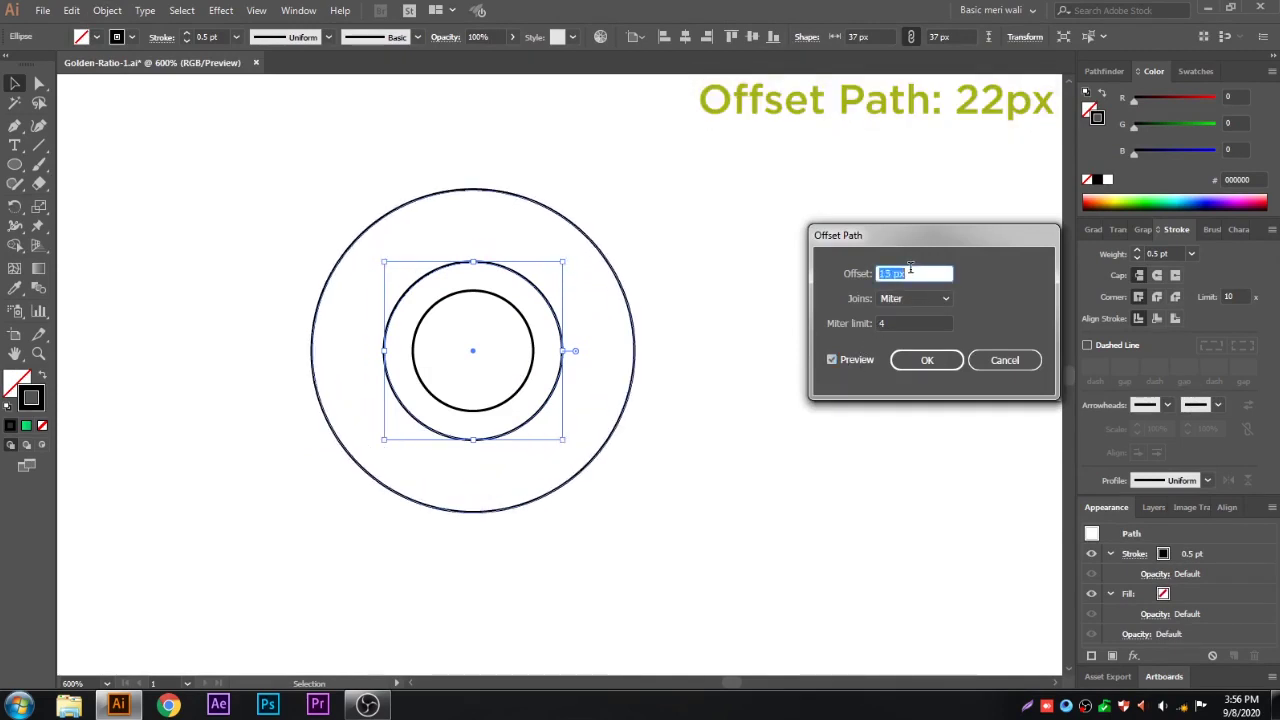
pyautogui.press('Up')
pyautogui.press('Up')
pyautogui.press('Up')
pyautogui.press('Up')
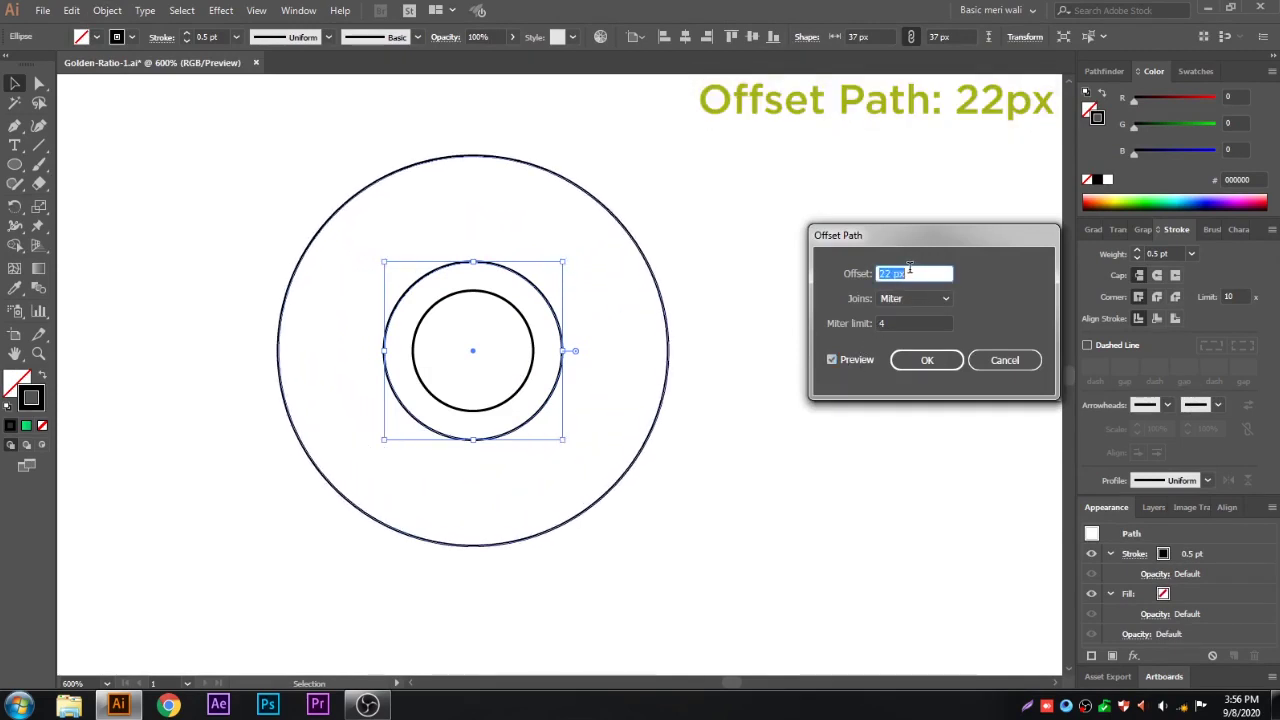
pyautogui.click(916, 354)
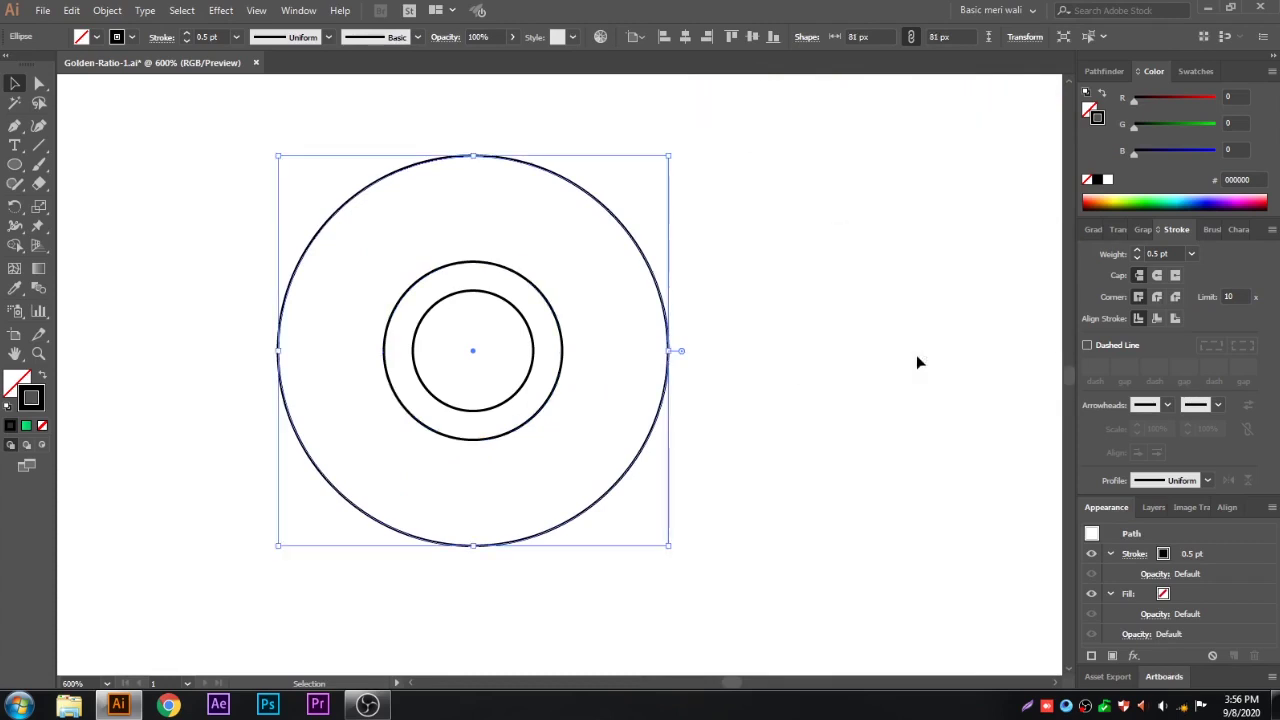
# - Offset the largest circle by 5 px and move the new circle up until both bottom edges touch
pyautogui.click(108, 11)
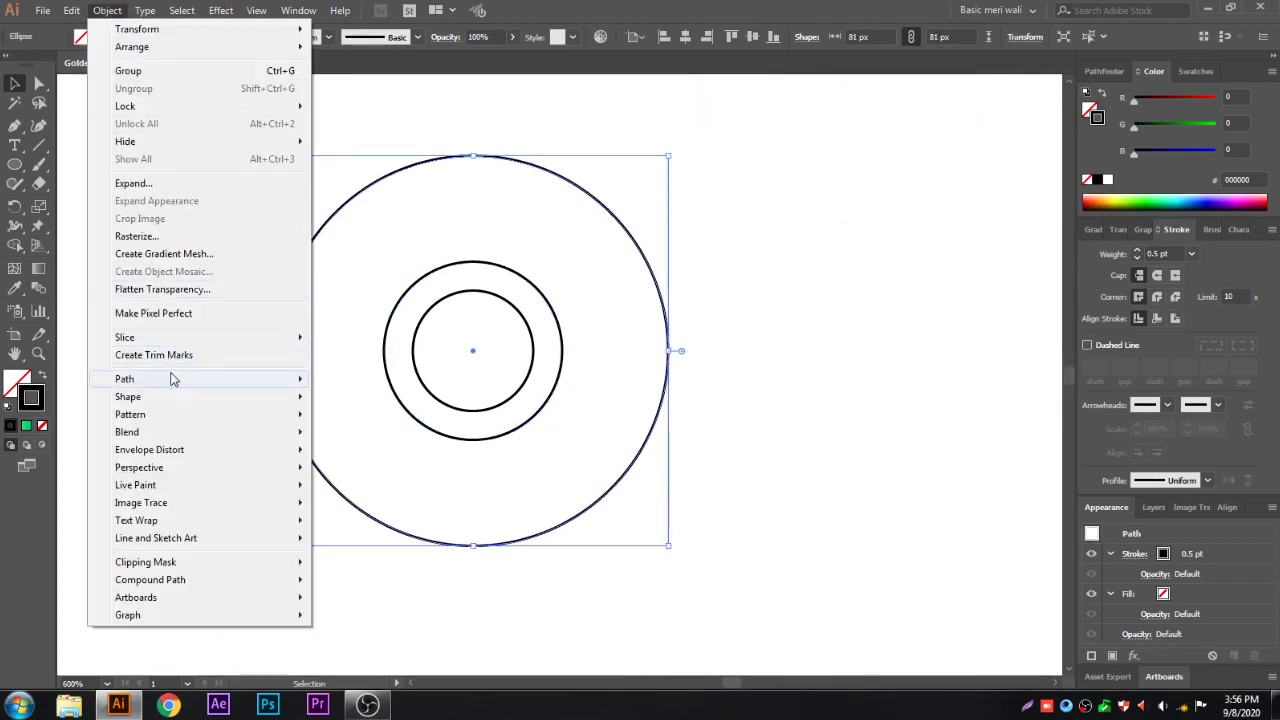
pyautogui.moveTo(257, 379)
pyautogui.click(360, 438)
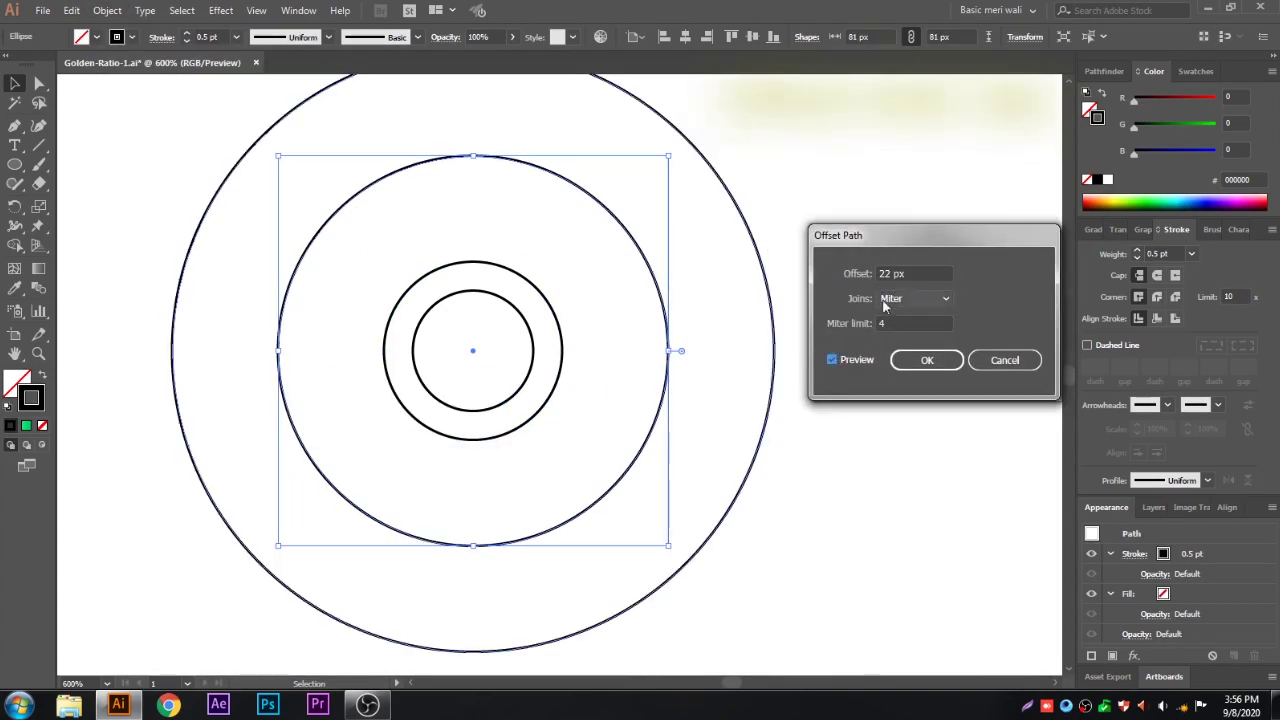
pyautogui.press('Down')
pyautogui.press('Down')
pyautogui.press('Down')
pyautogui.press('Down')
pyautogui.press('Down')
pyautogui.press('Down')
pyautogui.press('Down')
pyautogui.press('Down')
pyautogui.press('Down')
pyautogui.press('Down')
pyautogui.press('Down')
pyautogui.press('Down')
pyautogui.press('Down')
pyautogui.press('Down')
pyautogui.press('Down')
pyautogui.press('Down')
pyautogui.press('Down')
pyautogui.press('Down')
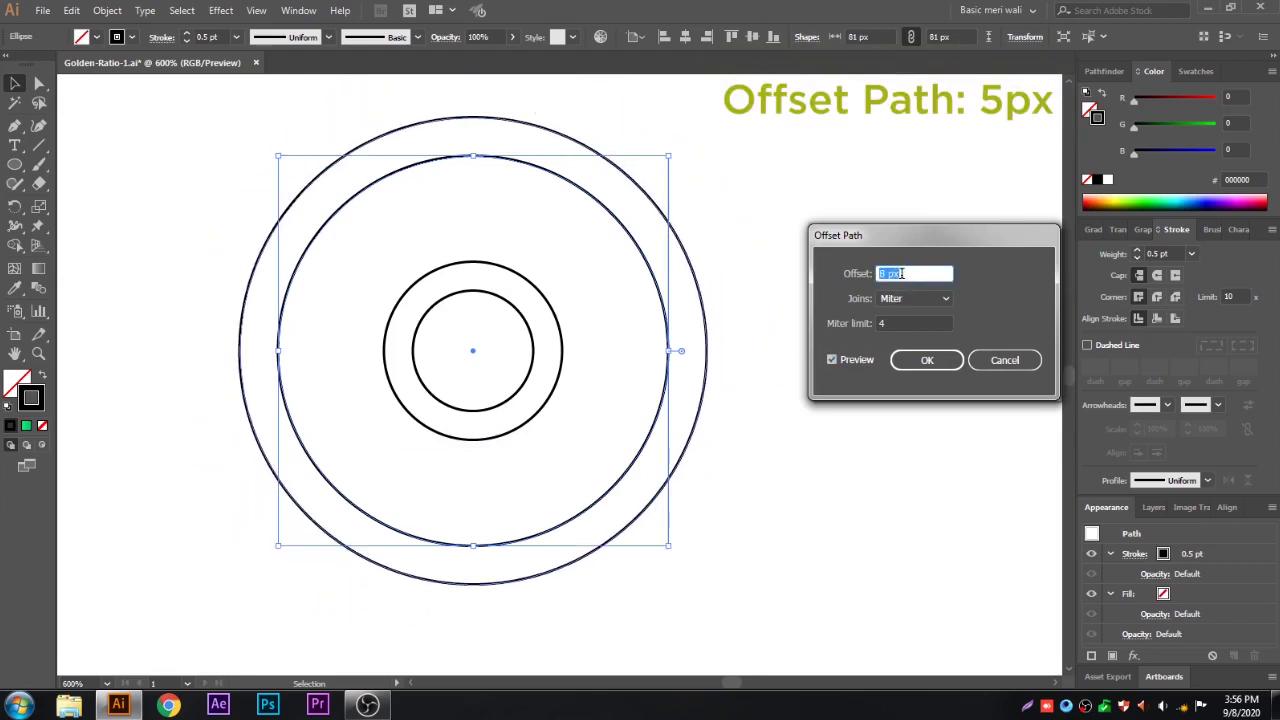
pyautogui.press('Up')
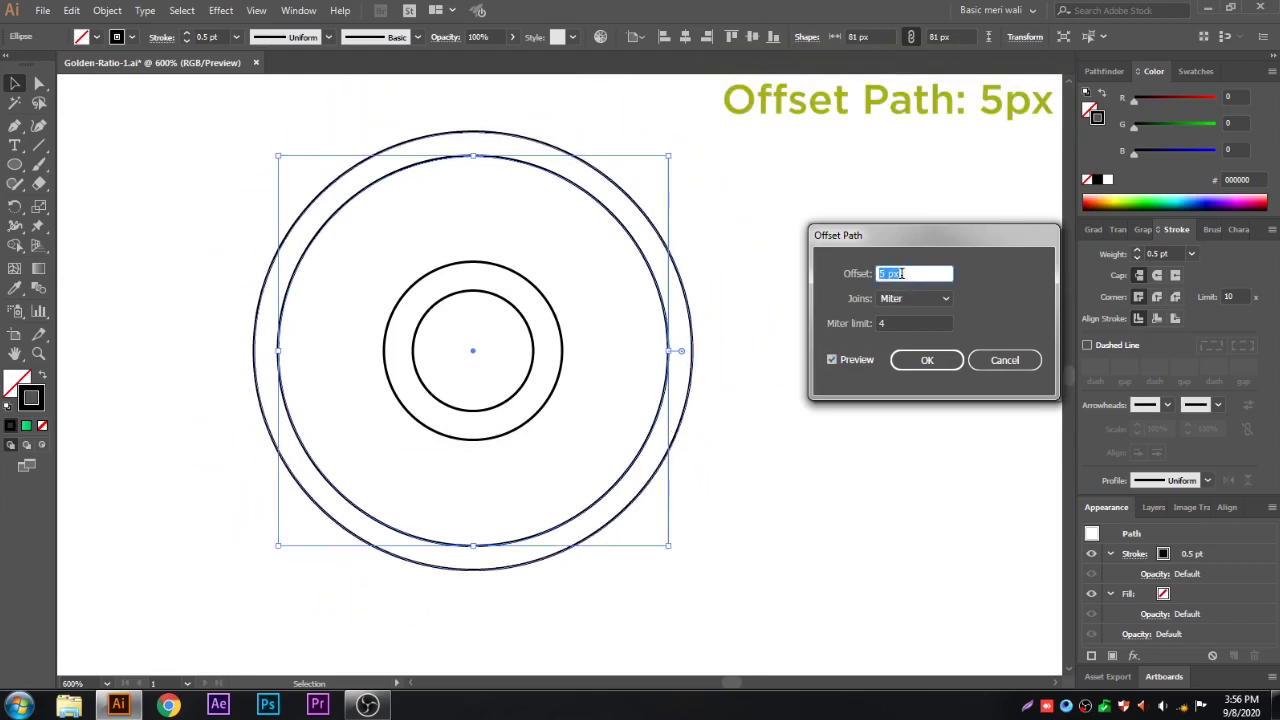
pyautogui.click(920, 359)
pyautogui.moveTo(514, 569); pyautogui.dragTo(531, 531)
# - Offset the path of the raised outermost circle by 8 px
pyautogui.moveTo(720, 405); pyautogui.dragTo(705, 451)
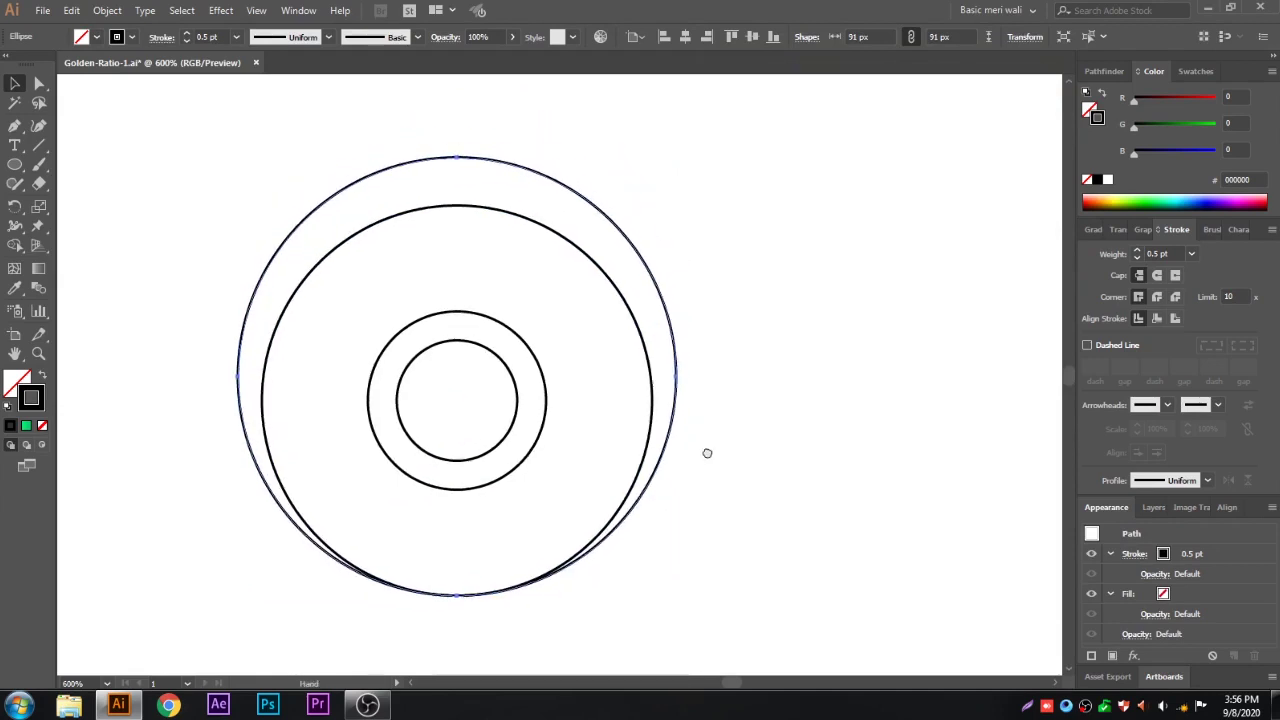
pyautogui.click(107, 10)
pyautogui.moveTo(180, 386)
pyautogui.click(350, 438)
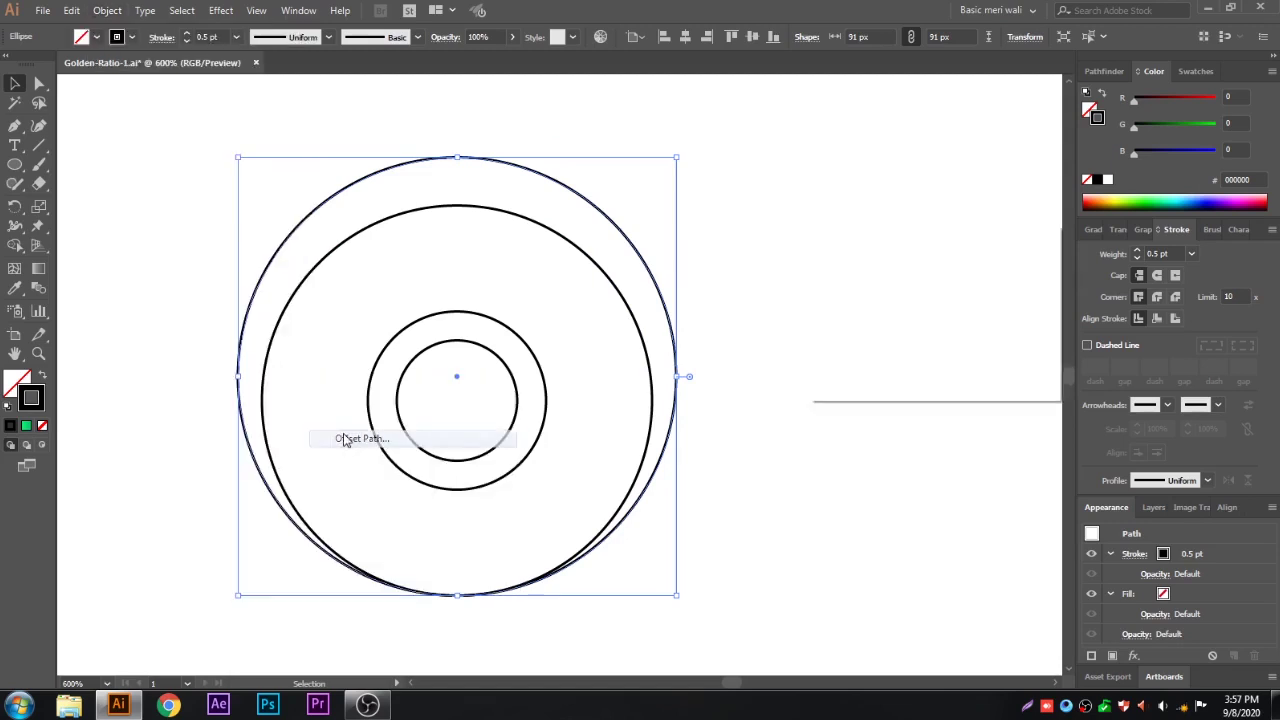
pyautogui.click(849, 361)
pyautogui.click(905, 273)
pyautogui.press('Up')
pyautogui.press('Up')
pyautogui.press('Up')
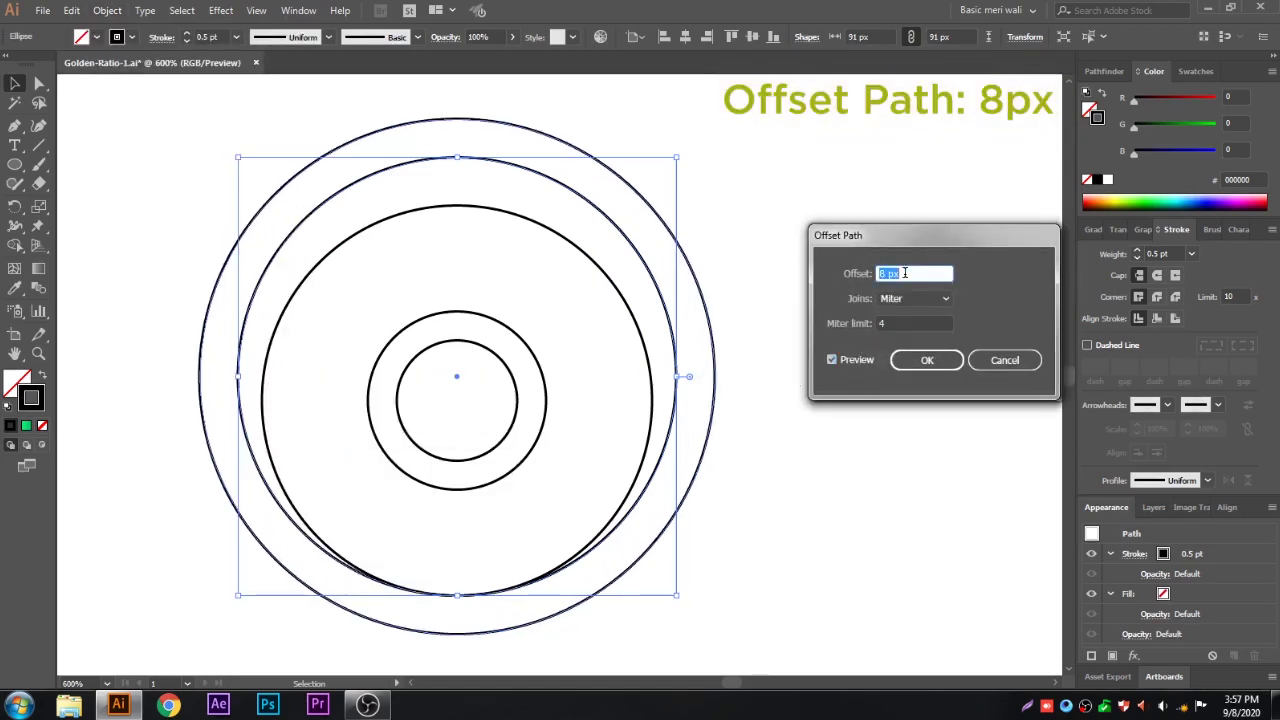
pyautogui.click(912, 361)
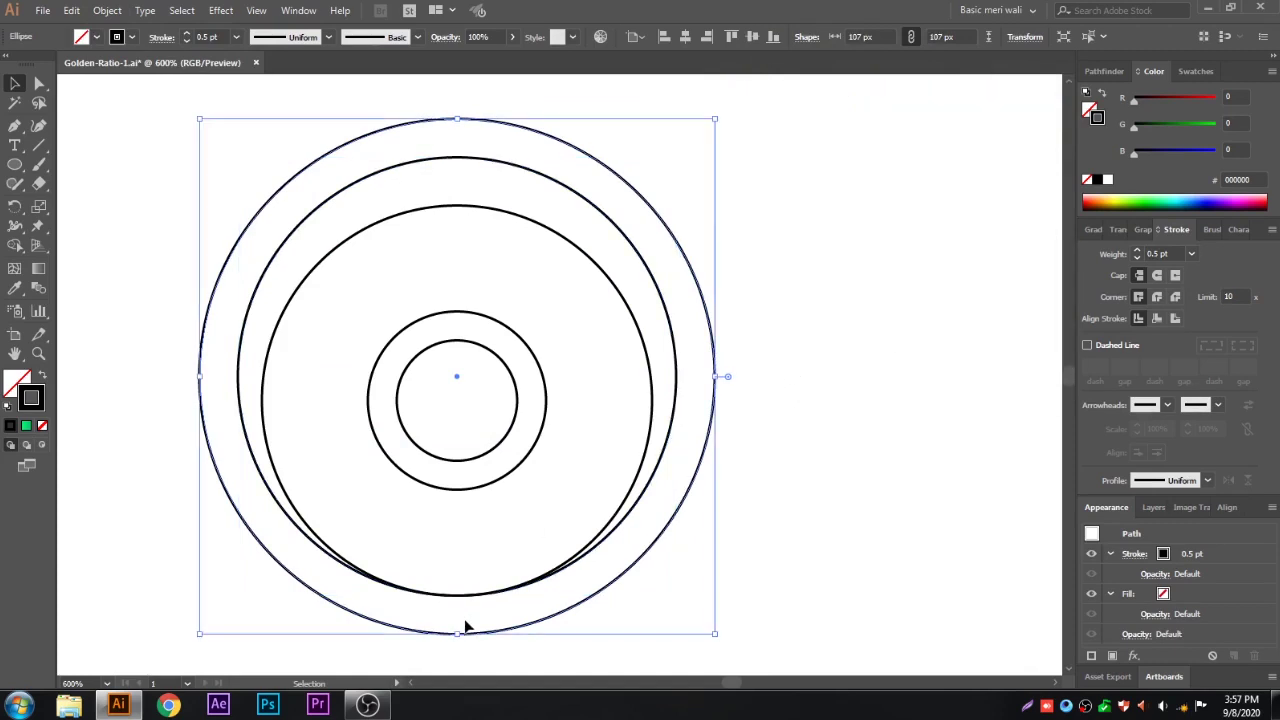
# - Move the new outermost circle up so its bottom edge meets the shared bottom point of the other large circles
pyautogui.moveTo(476, 636); pyautogui.dragTo(481, 596)
pyautogui.click(686, 542)
pyautogui.press('space')
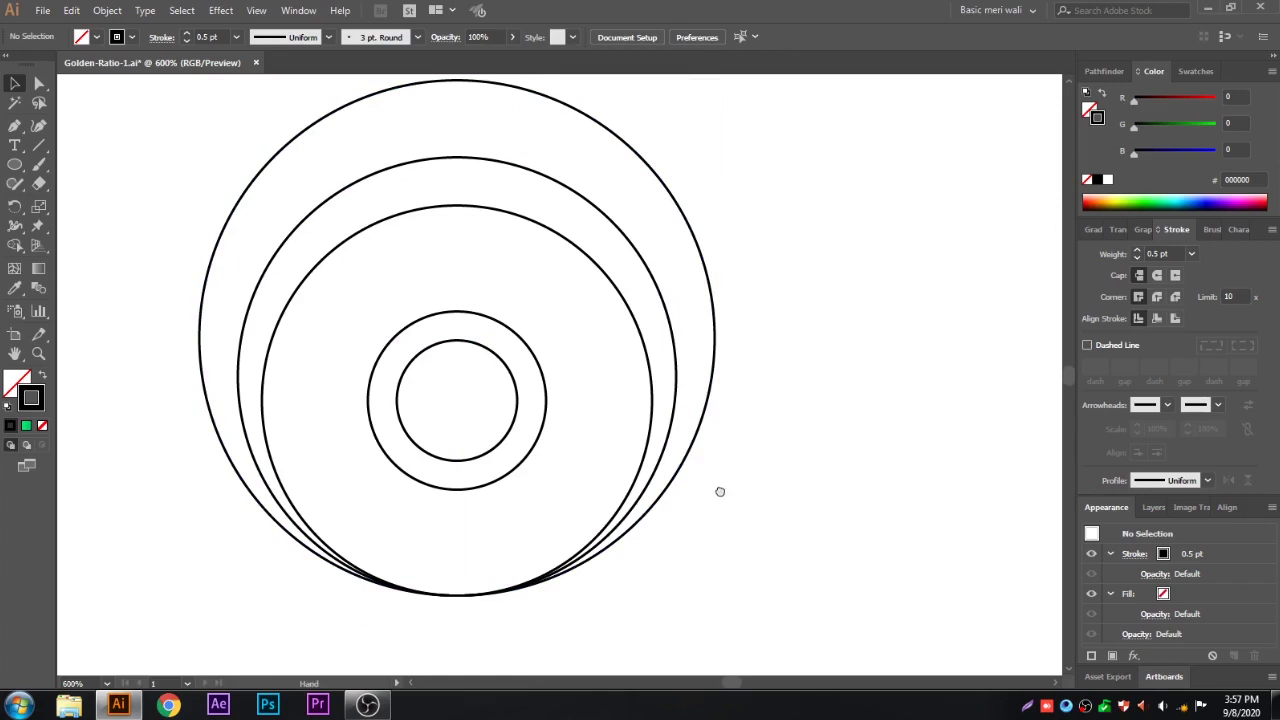
# - Create a circle 15 px wide and 15 px high with the Ellipse tool
pyautogui.click(26, 174)
pyautogui.click(491, 270)
pyautogui.write('15')
pyautogui.click(587, 350)
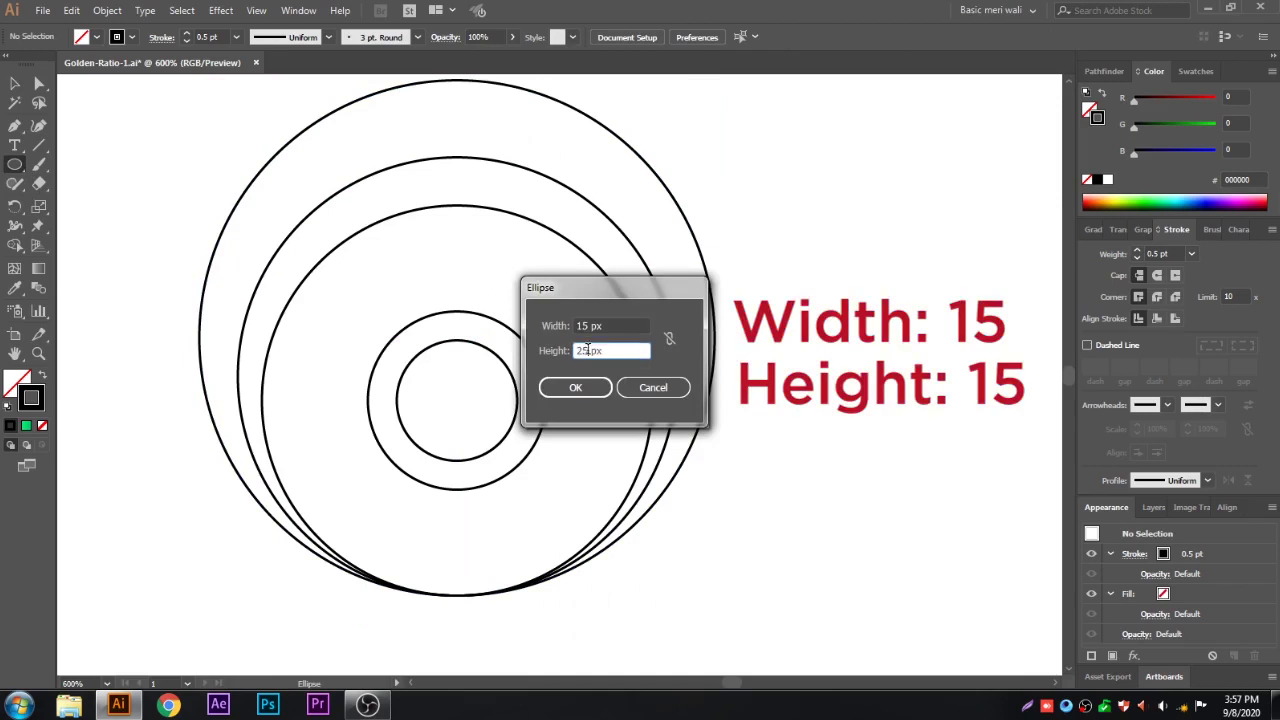
pyautogui.write('15')
pyautogui.click(575, 387)
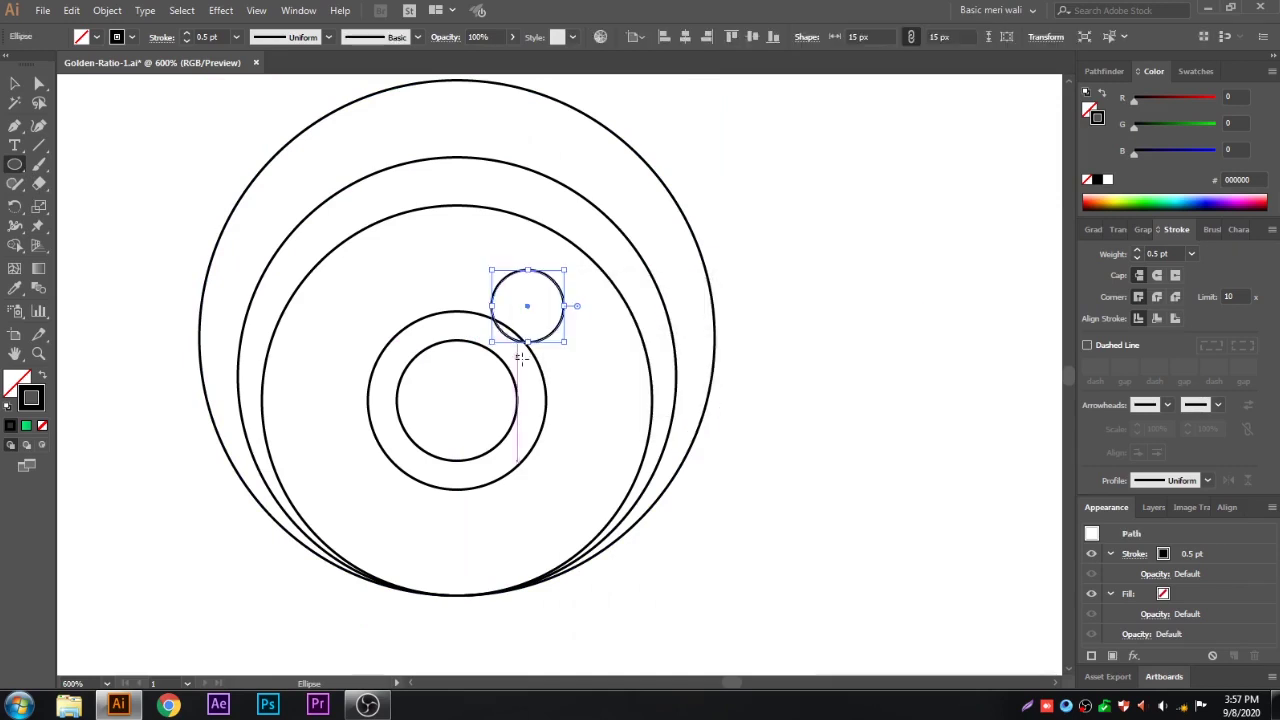
# - Move the 15 px circle onto the band between the two middle large circles, right of their top
pyautogui.click(14, 85)
pyautogui.moveTo(549, 288); pyautogui.dragTo(579, 178)
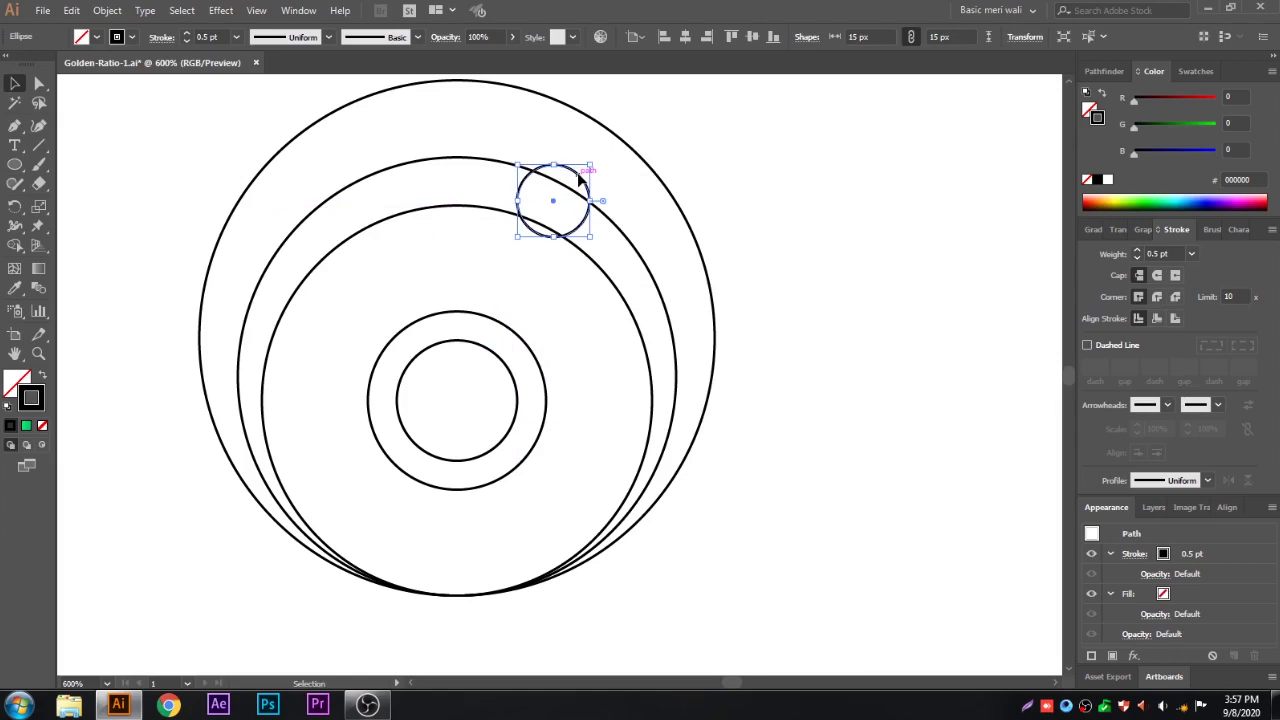
pyautogui.click(748, 236)
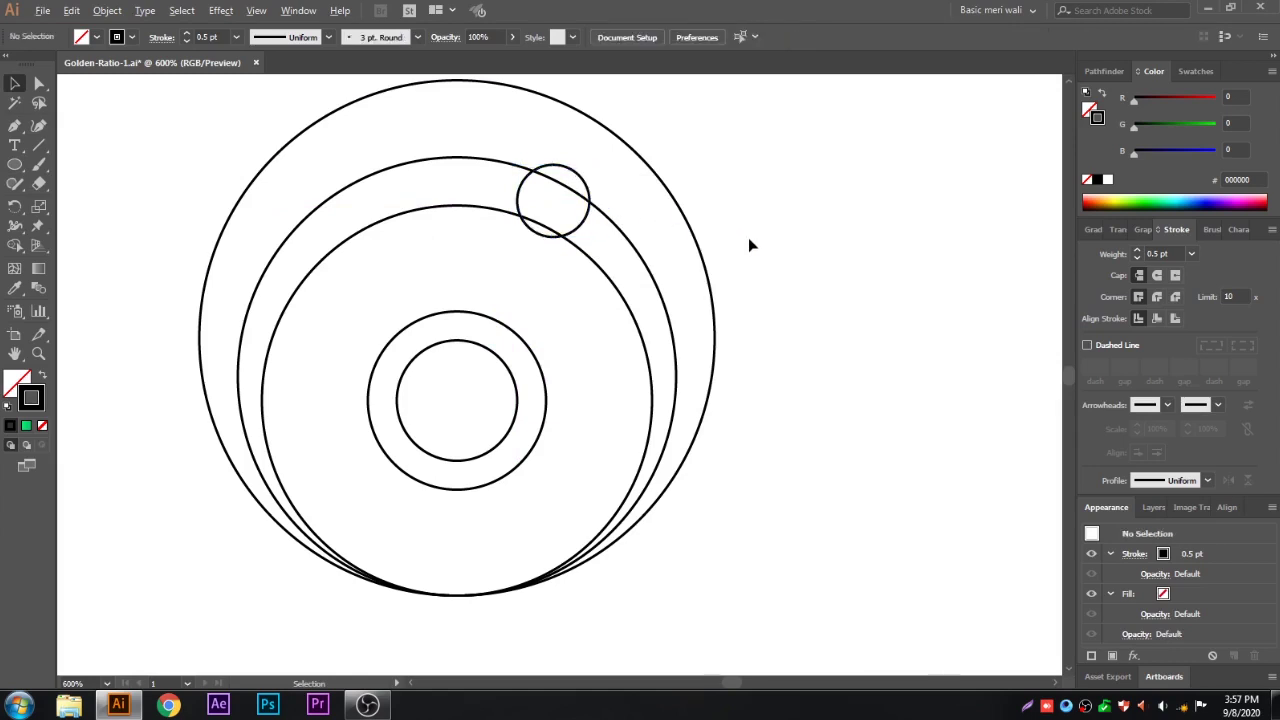
# - Draw a vertical line through the center of the circles, extending past the outermost circle at both ends
pyautogui.scroll(-2, 748, 237)
pyautogui.moveTo(748, 237); pyautogui.dragTo(584, 310)
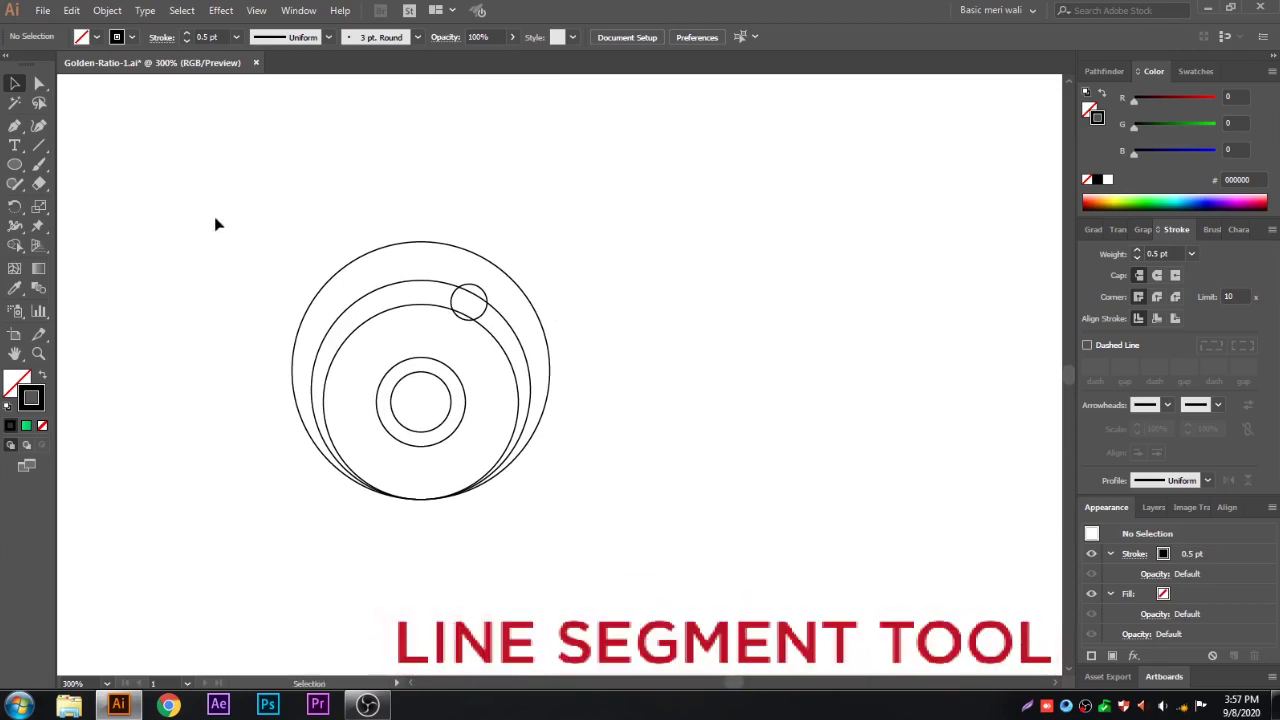
pyautogui.click(42, 151)
pyautogui.moveTo(420, 400); pyautogui.dragTo(421, 205)
pyautogui.moveTo(421, 453); pyautogui.dragTo(417, 531)
pyautogui.click(8, 88)
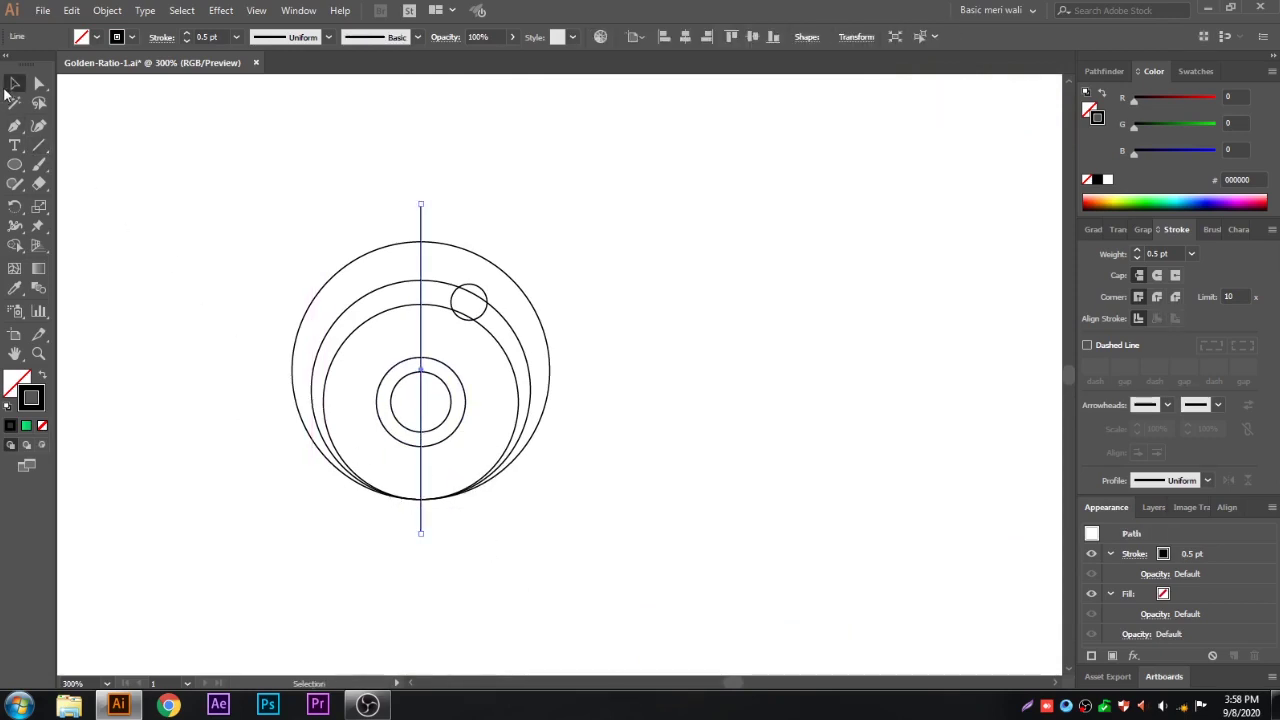
# - Create a copy of the vertical line rotated by 90° to form a horizontal line
pyautogui.rightClick(455, 221)
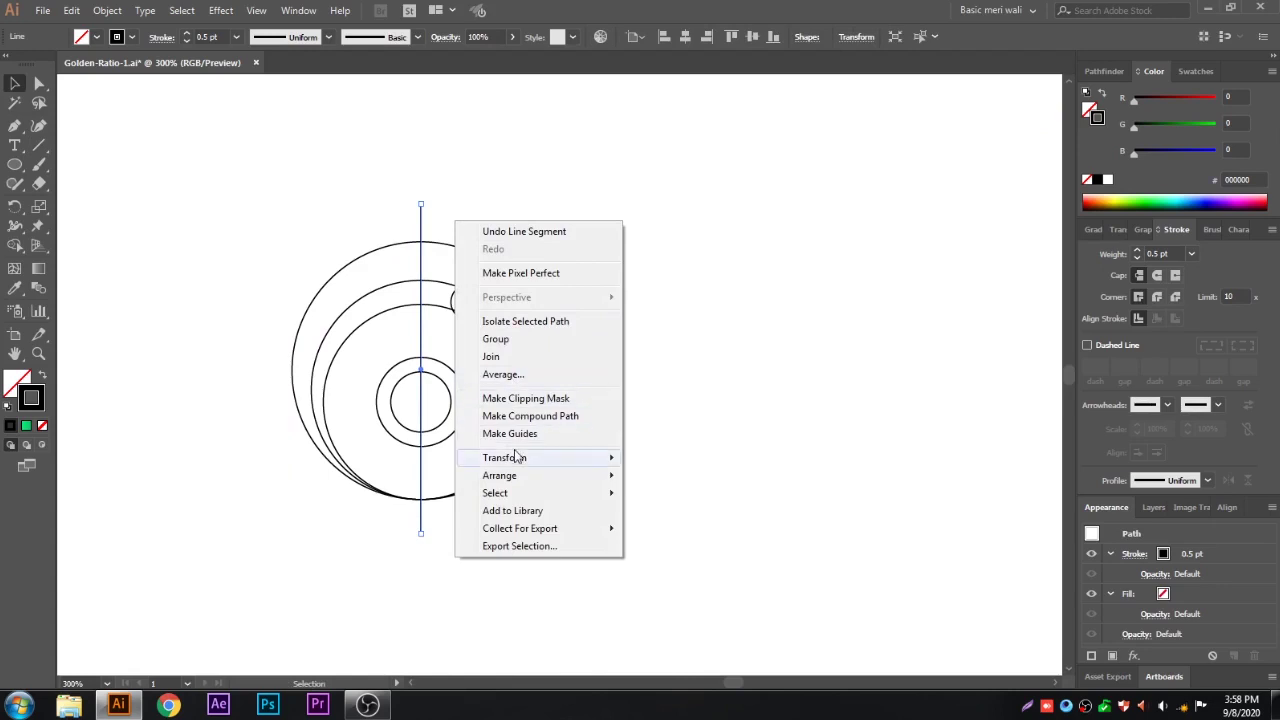
pyautogui.moveTo(520, 457)
pyautogui.click(652, 499)
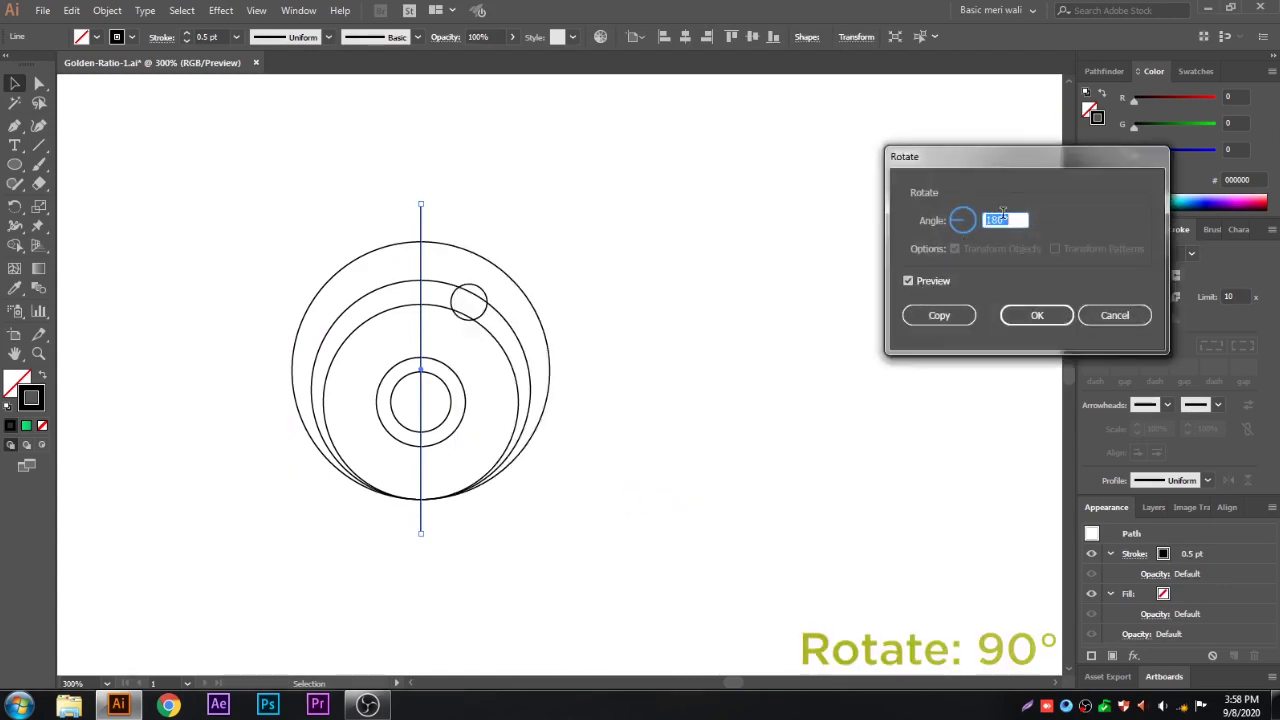
pyautogui.click(944, 281)
pyautogui.click(944, 281)
pyautogui.click(951, 317)
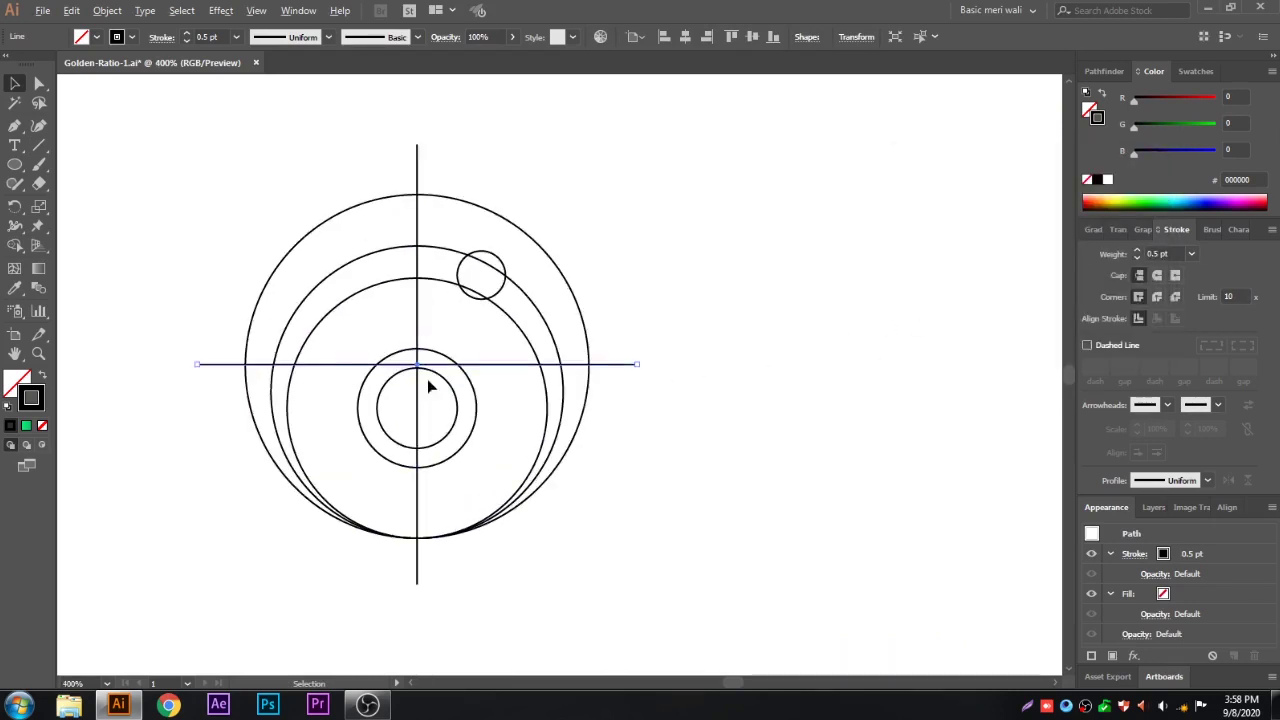
# - Place two horizontal lines, one touching the top of the innermost circle and a copy touching the top of the ring circle around it
pyautogui.scroll(2, 430, 386)
pyautogui.moveTo(420, 357); pyautogui.dragTo(431, 333)
pyautogui.click(420, 350)
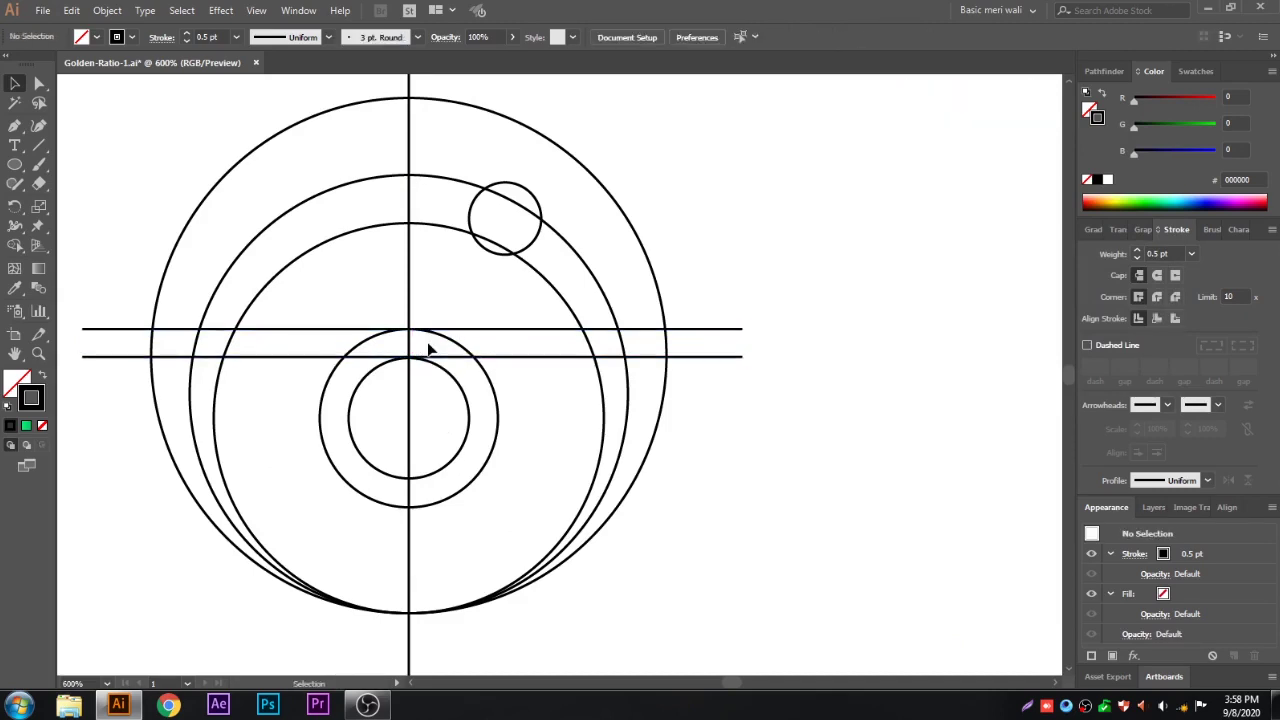
# - Select all the circles and lines and fill them with bright green (#56ff2e)
pyautogui.scroll(-1, 525, 345)
pyautogui.moveTo(745, 152); pyautogui.dragTo(238, 537)
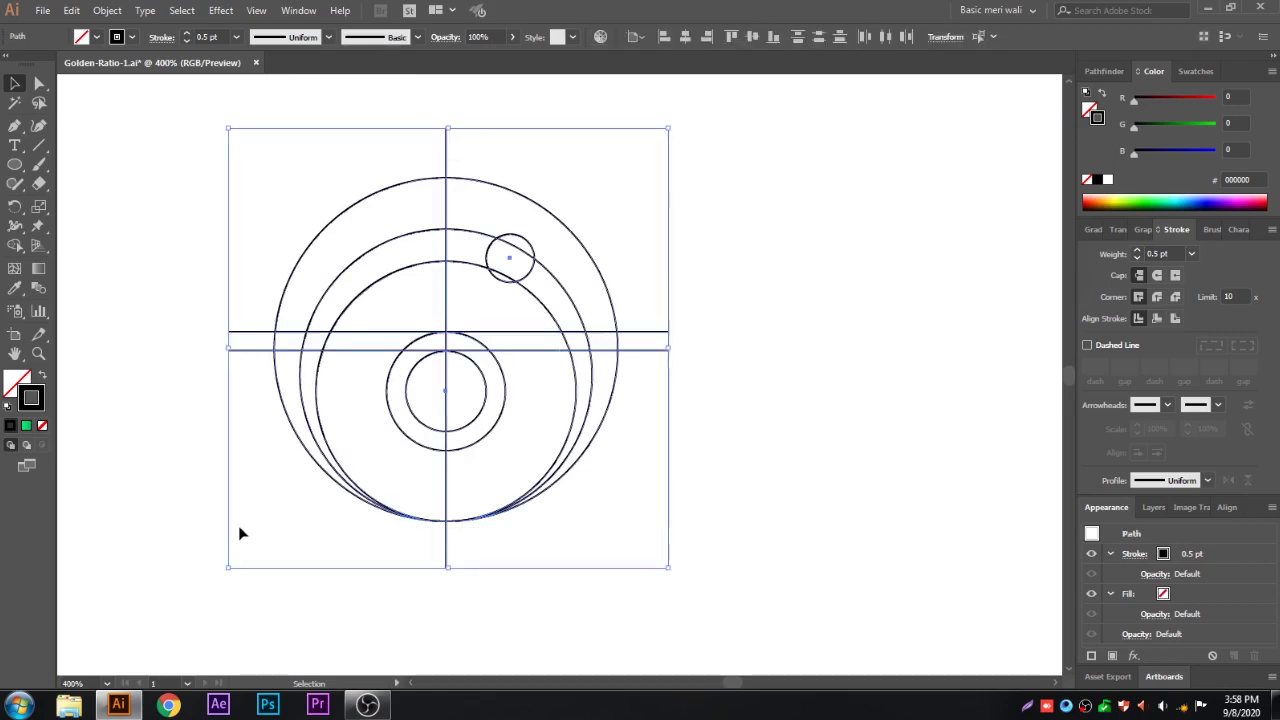
pyautogui.click(12, 383)
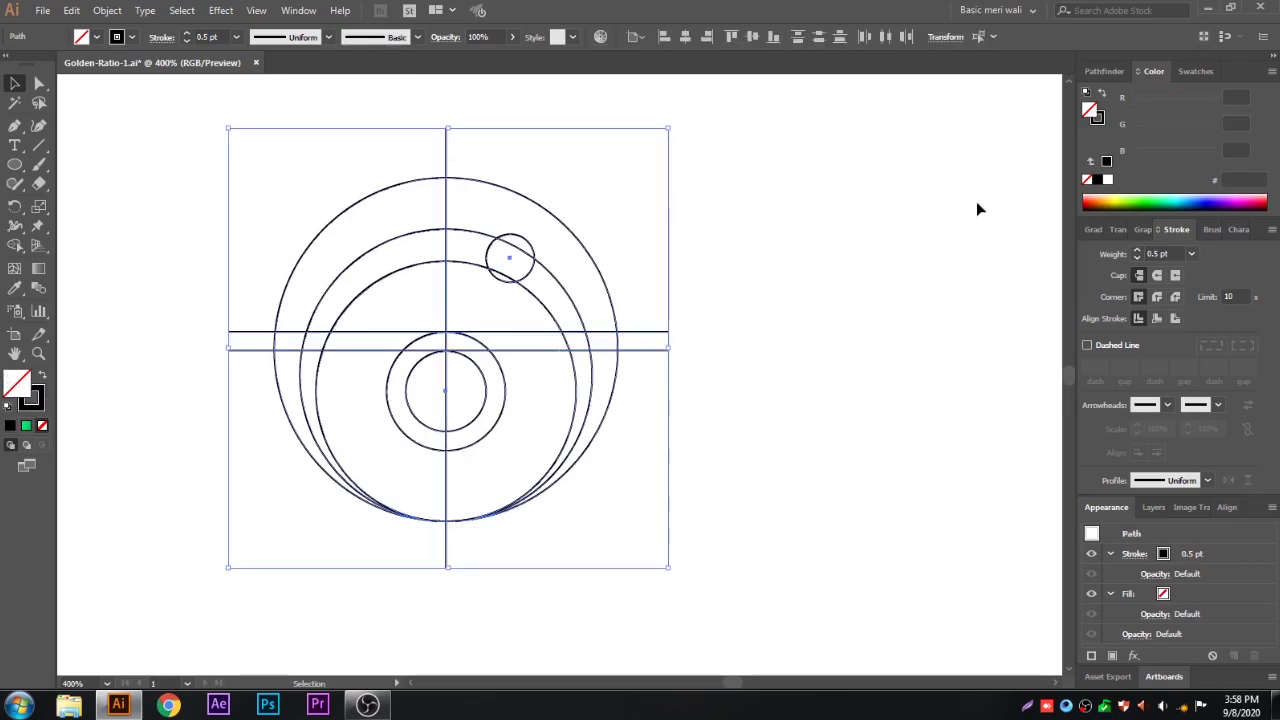
pyautogui.click(1140, 200)
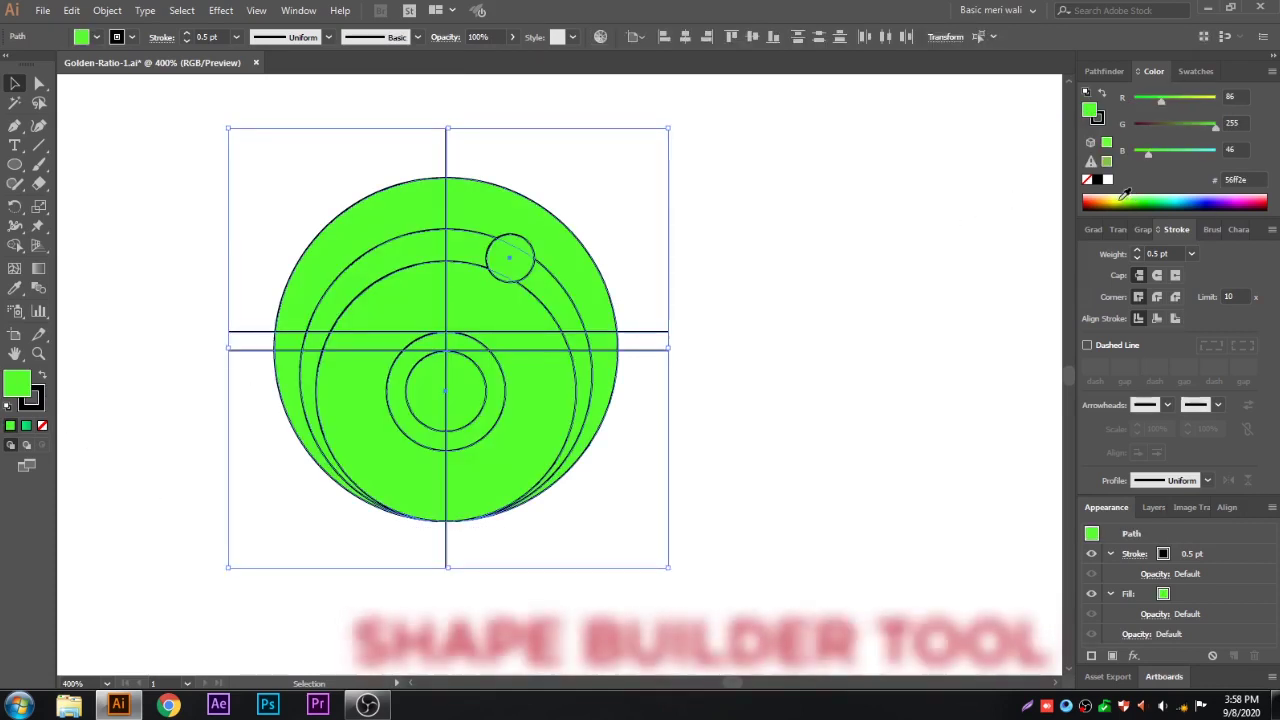
# - With the Shape Builder tool, remove the outermost crescent on the left of the vertical line, the small upper circle and the protruding line ends
pyautogui.click(14, 246)
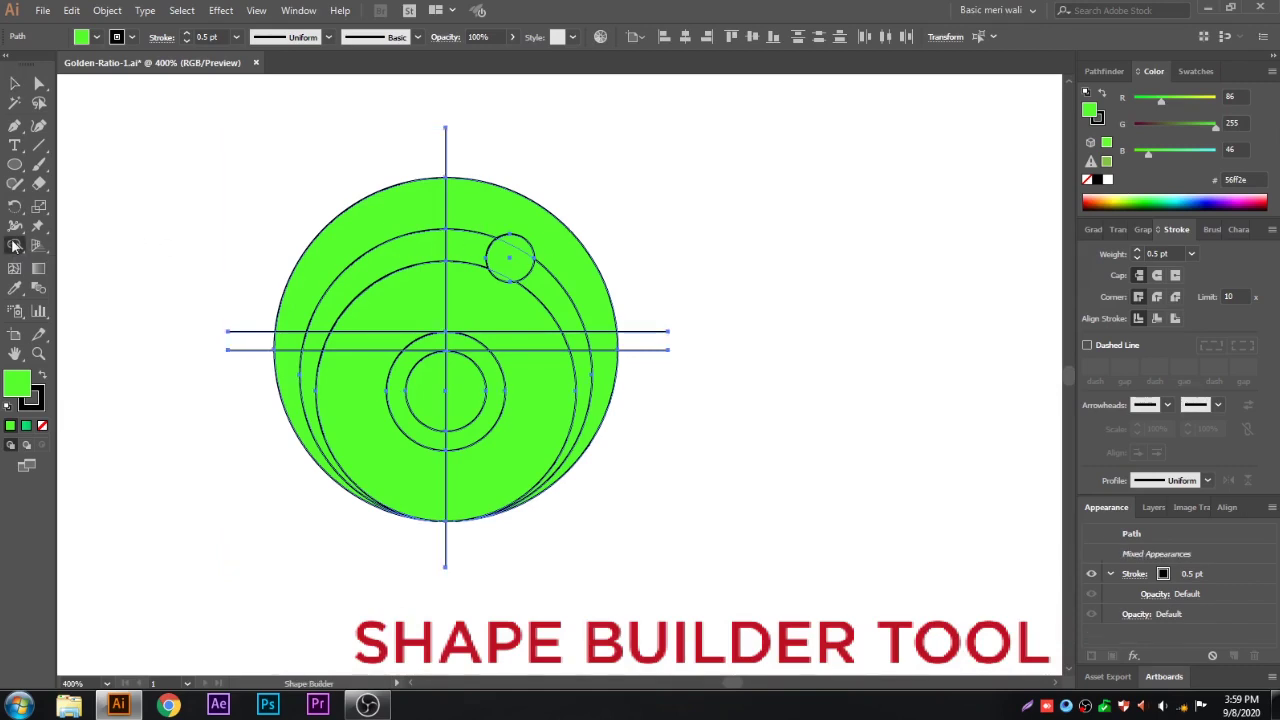
pyautogui.moveTo(279, 244)
pyautogui.mouseDown()
pyautogui.moveTo(287, 350)
pyautogui.moveTo(264, 357)
pyautogui.moveTo(264, 322)
pyautogui.mouseUp()
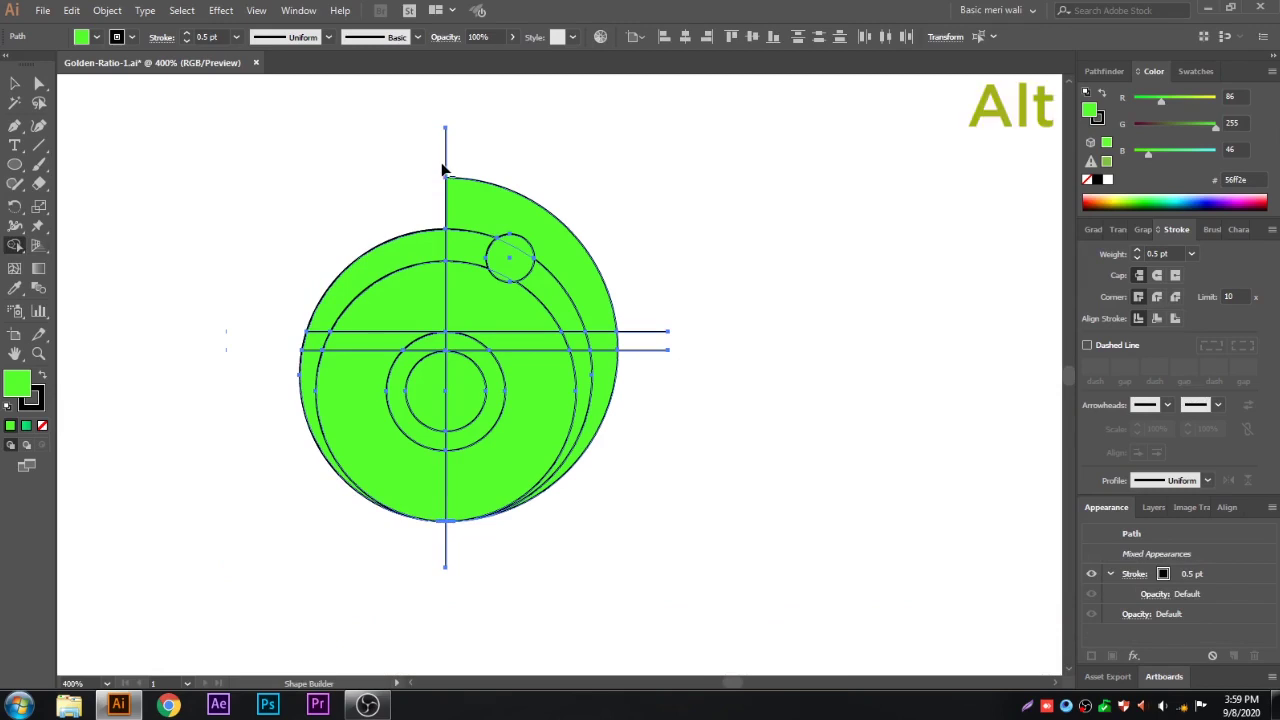
pyautogui.keyDown('alt'); pyautogui.click(510, 256); pyautogui.keyUp('alt')
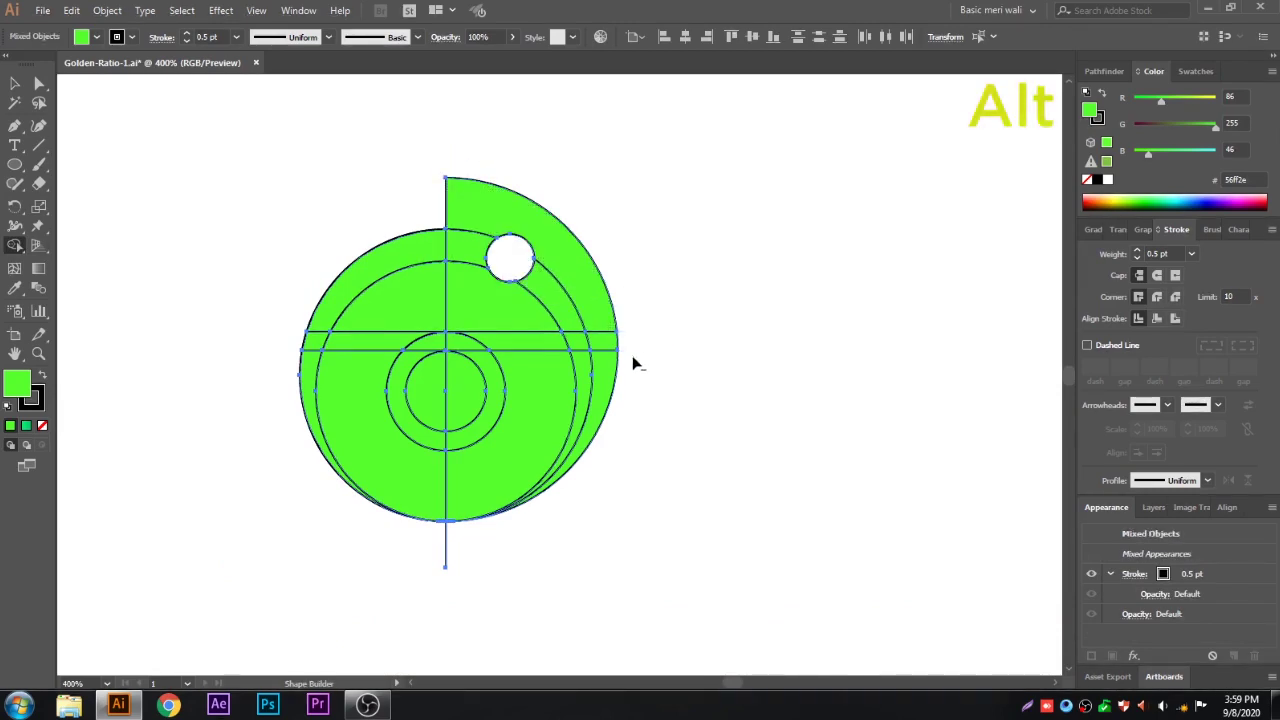
# - Cut away the band between the horizontal lines, the outer crescents below it on the right, and the ring around the innermost circle
pyautogui.moveTo(585, 348); pyautogui.dragTo(617, 371)
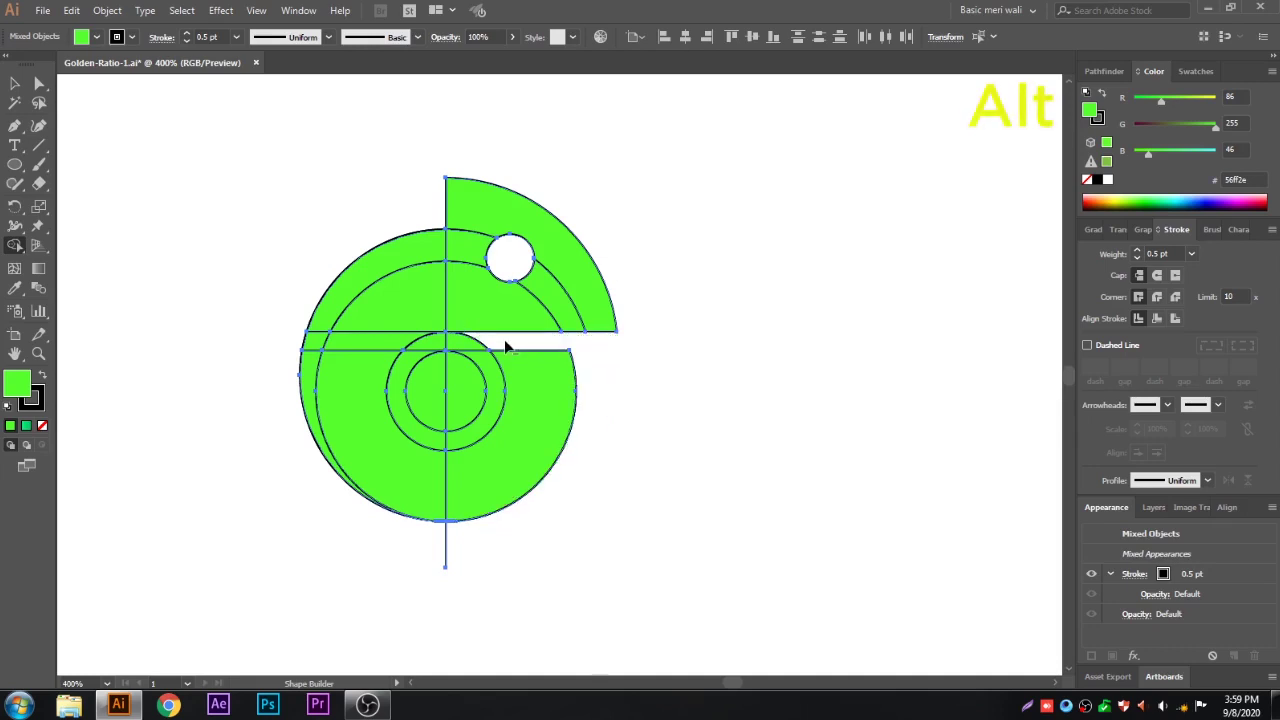
pyautogui.moveTo(410, 352); pyautogui.dragTo(418, 360)
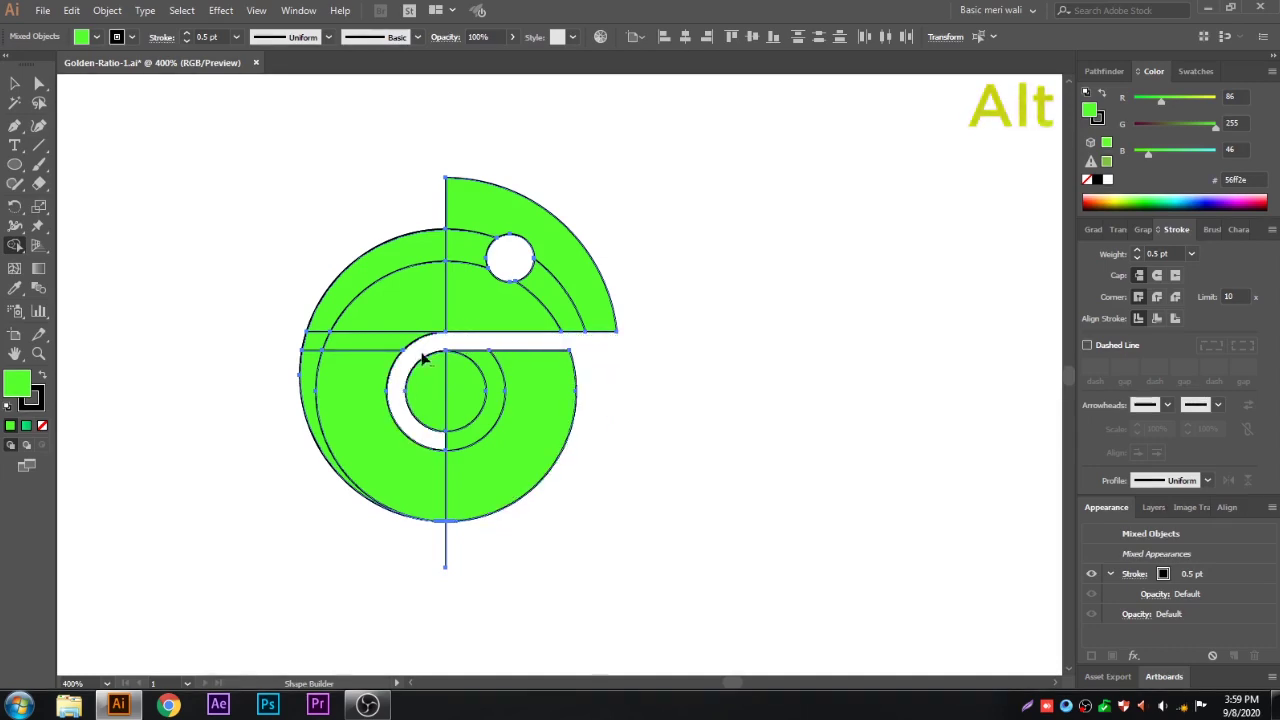
pyautogui.keyDown('alt'); pyautogui.click(485, 363); pyautogui.keyUp('alt')
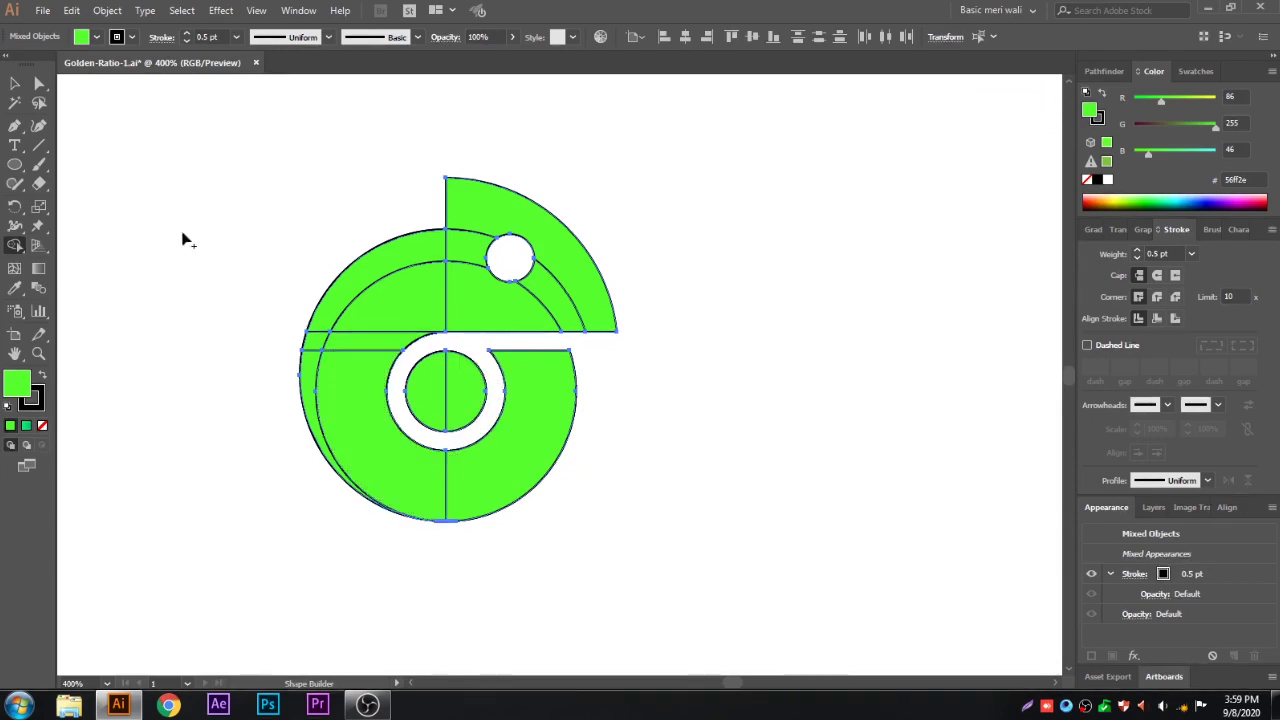
# - Unite all the remaining regions into merged shapes with Pathfinder
pyautogui.press('v')
pyautogui.click(1090, 73)
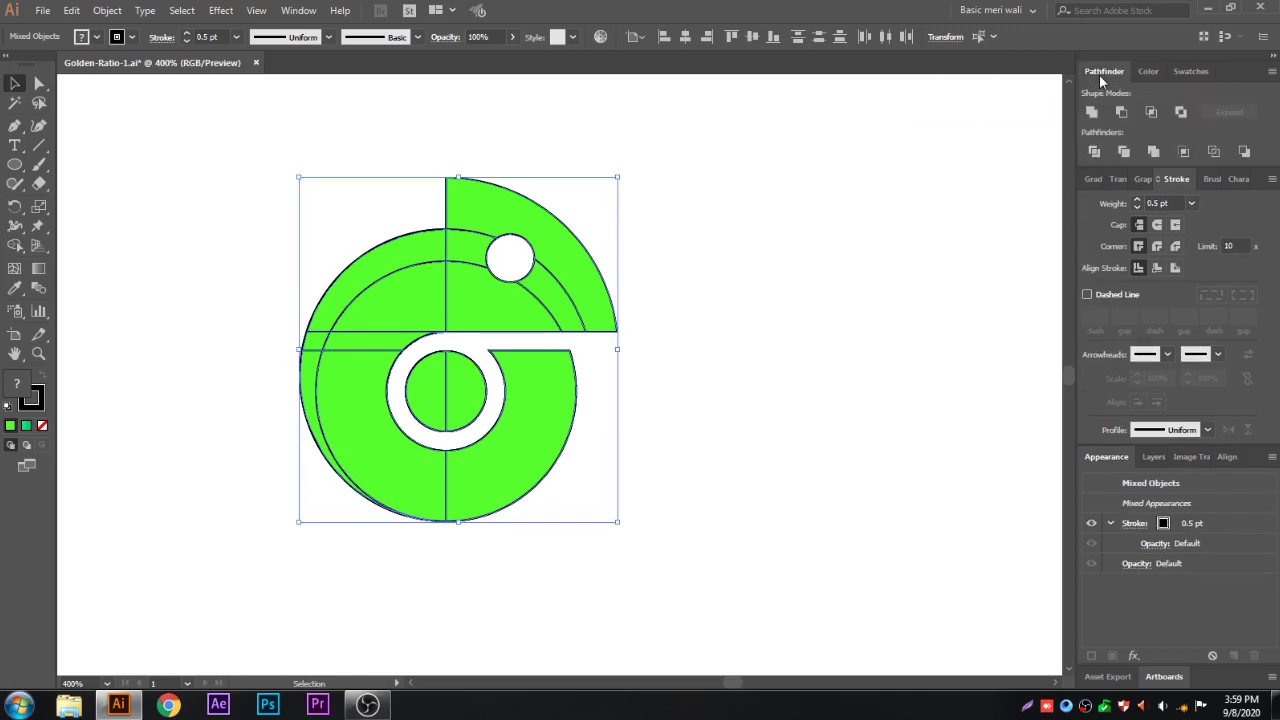
pyautogui.click(1094, 112)
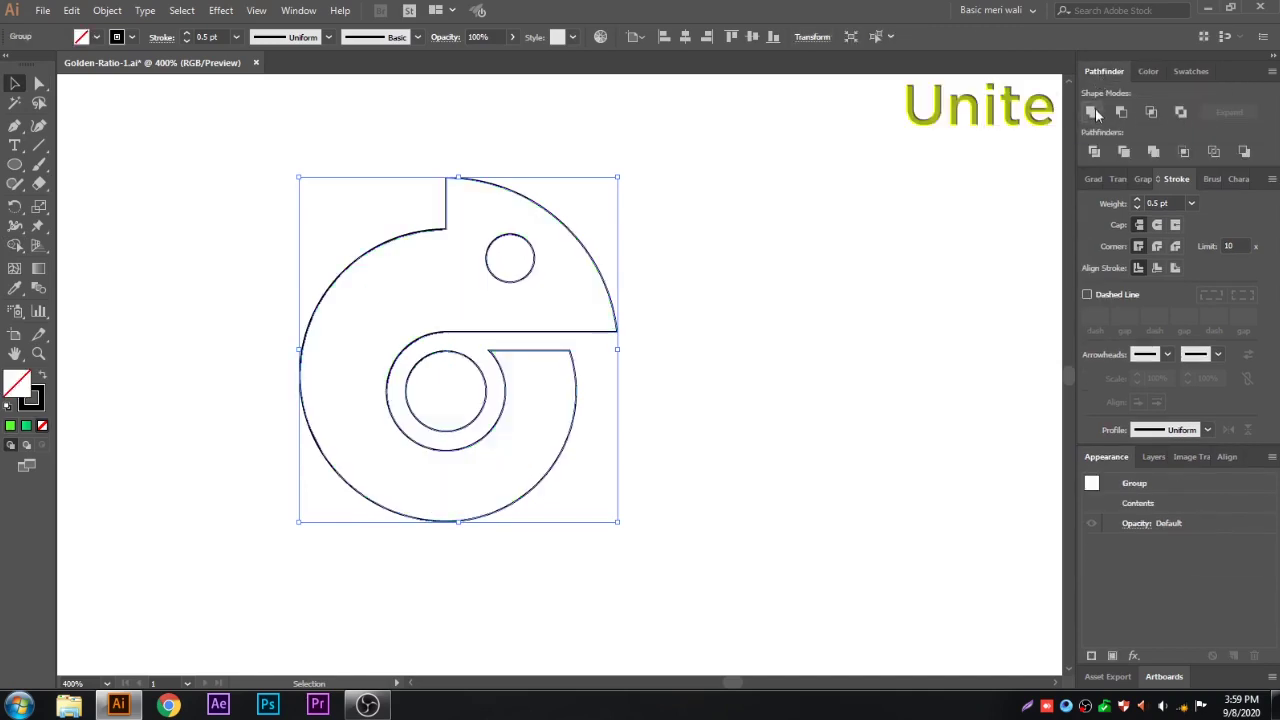
# - Fill the united logo with bright green (#56ff2e) and remove its stroke
pyautogui.click(10, 425)
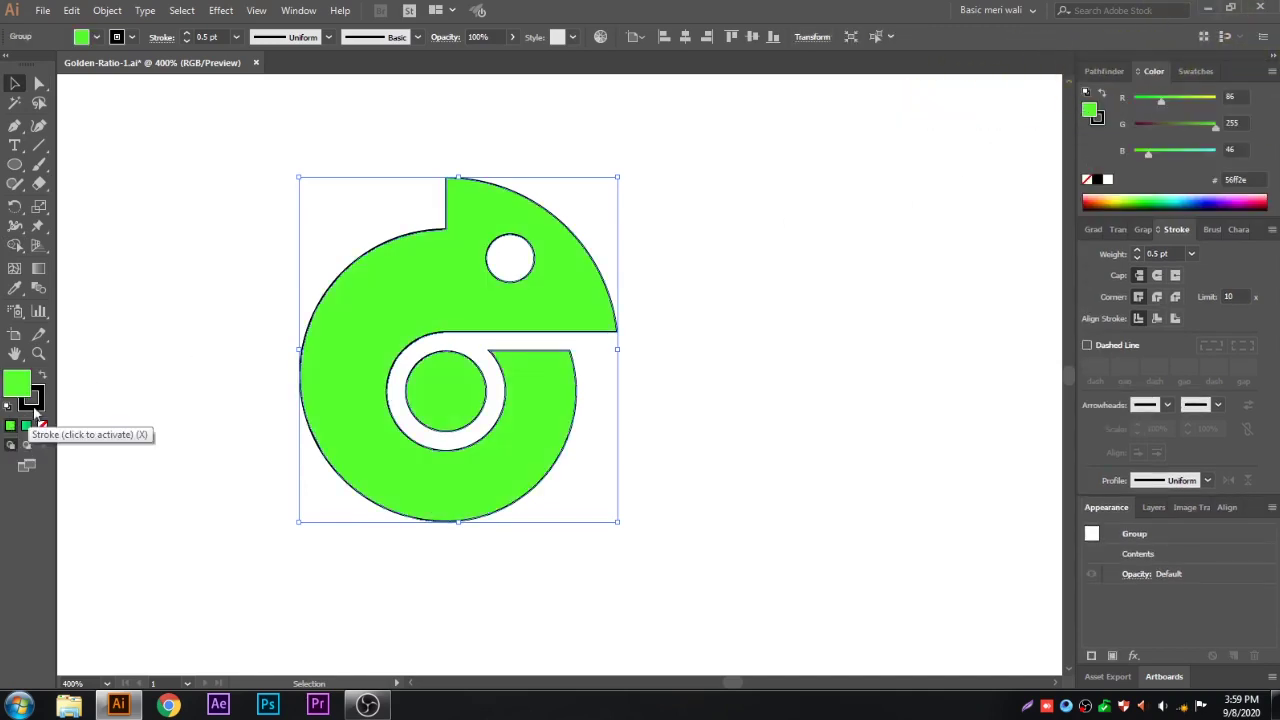
pyautogui.click(34, 400)
pyautogui.click(42, 425)
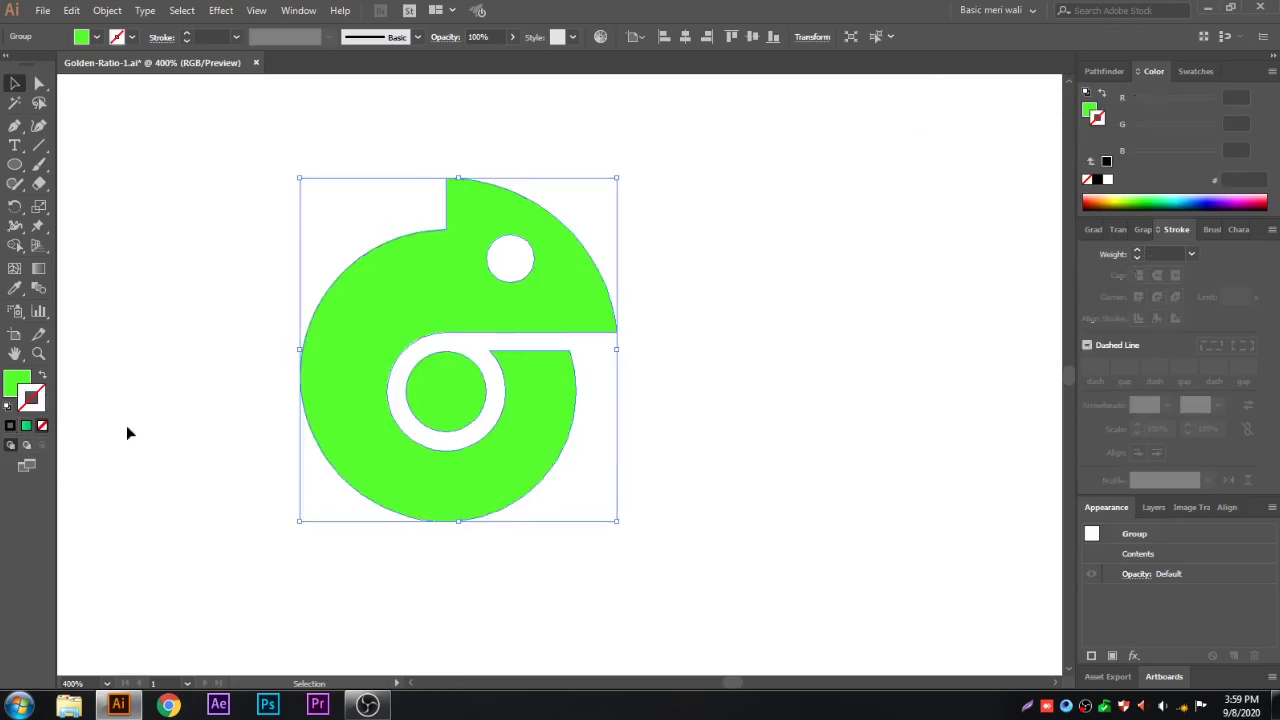
pyautogui.click(222, 430)
# - Scale the logo up proportionally to about twice its size and center it horizontally and vertically on the artboard
pyautogui.scroll(-5, 215, 427)
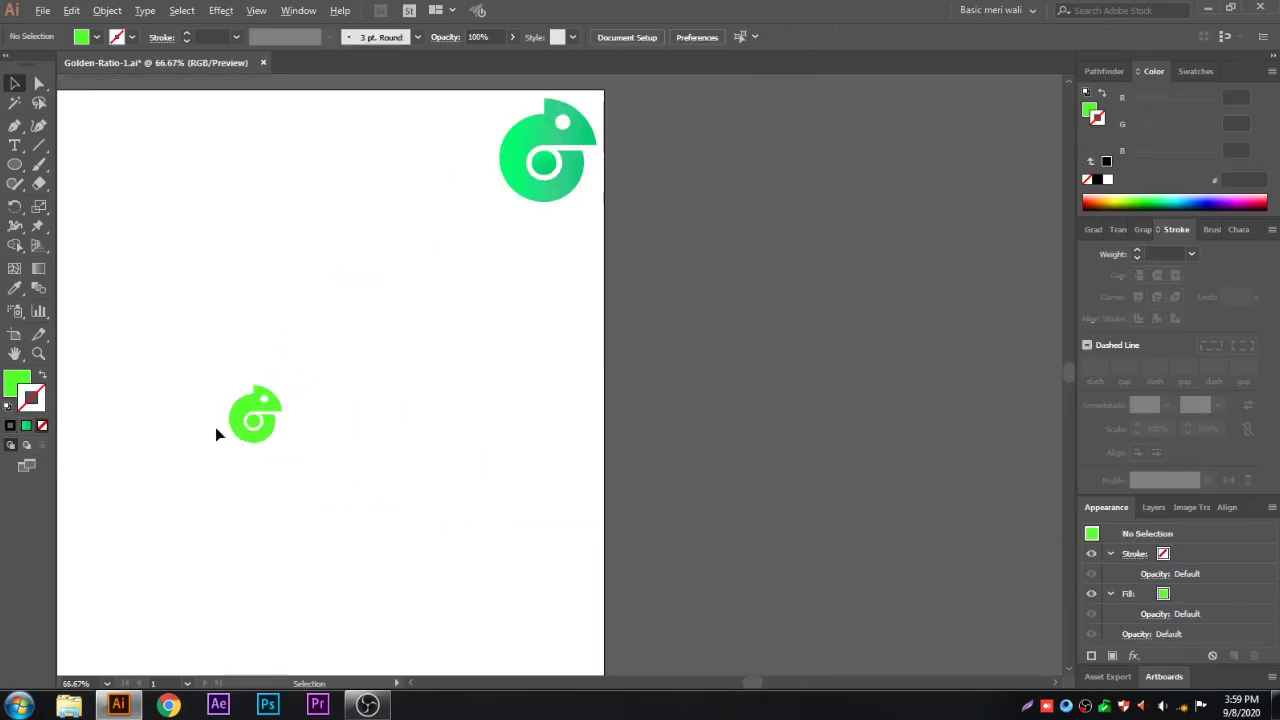
pyautogui.moveTo(215, 427); pyautogui.dragTo(368, 399)
pyautogui.click(408, 382)
pyautogui.moveTo(434, 356); pyautogui.dragTo(487, 305)
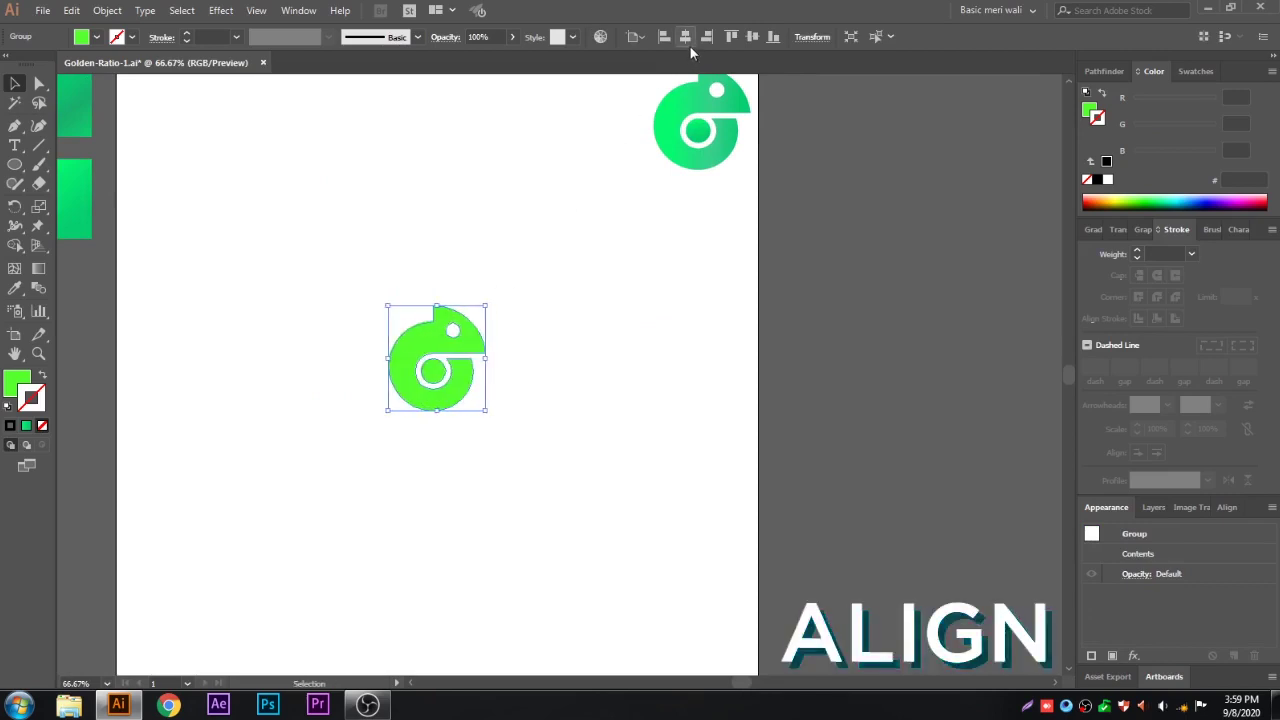
pyautogui.click(748, 38)
pyautogui.click(492, 232)
# - Fill the logo's body with the gradient sampled from the upper green square using the Eyedropper
pyautogui.moveTo(482, 239); pyautogui.dragTo(549, 230)
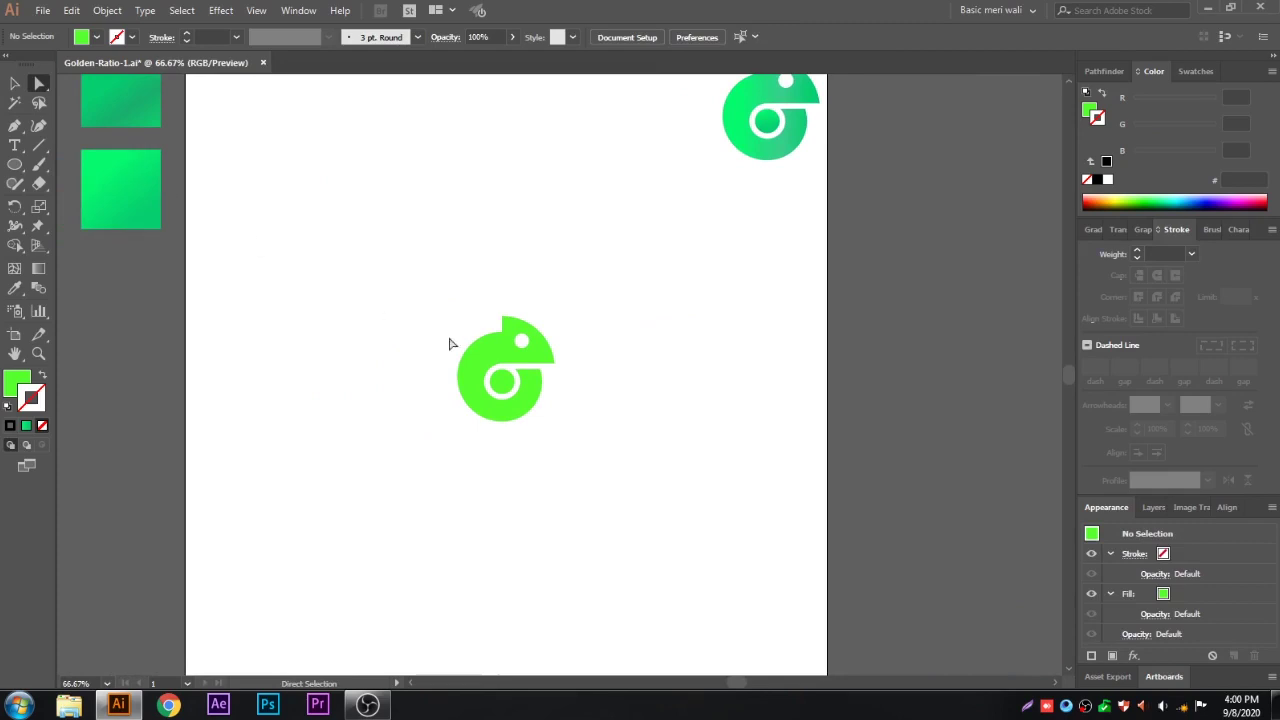
pyautogui.click(480, 354)
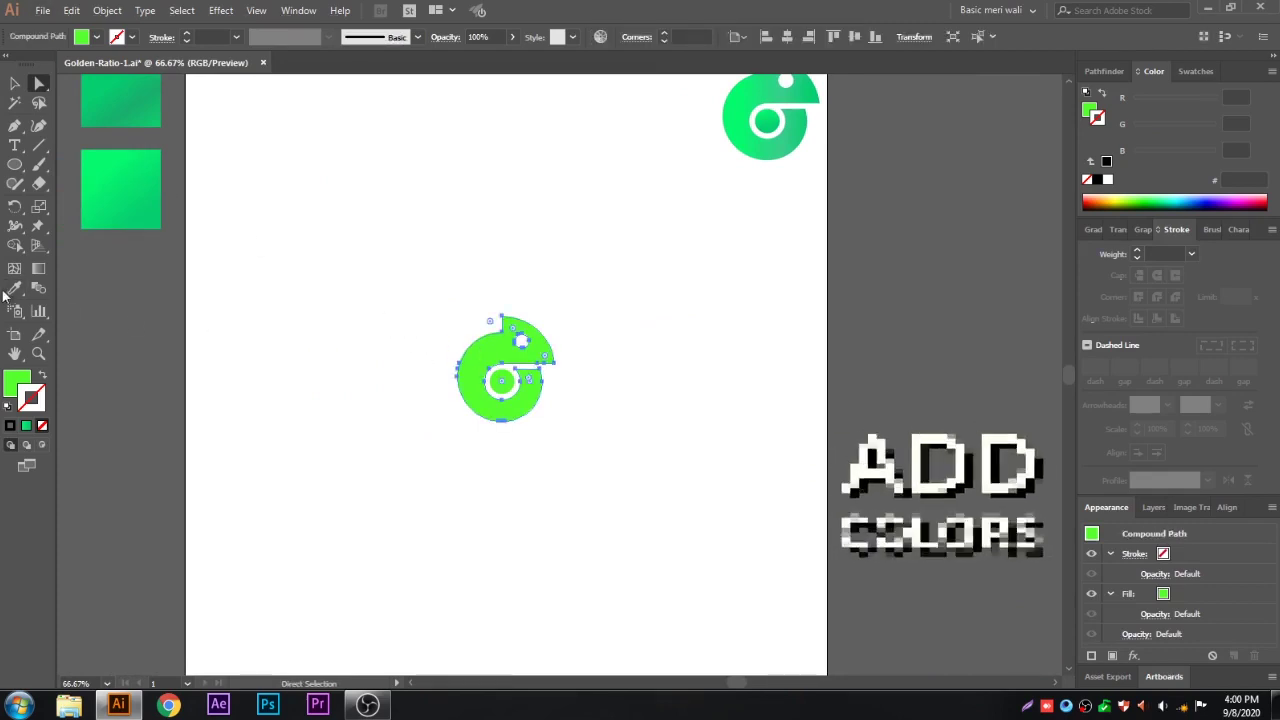
pyautogui.press('i')
pyautogui.click(140, 104)
# - Select only the logo's inner circle and fill it with the gradient sampled from the lower green square
pyautogui.click(39, 83)
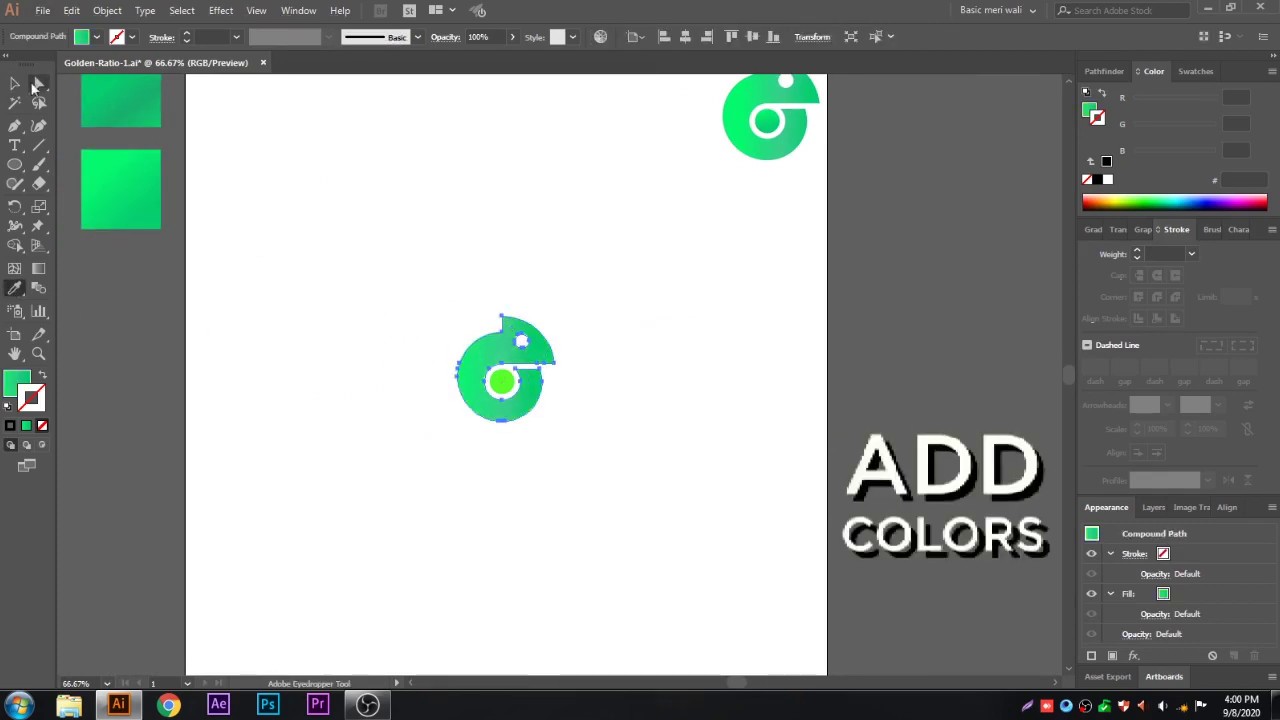
pyautogui.click(330, 375)
pyautogui.click(501, 382)
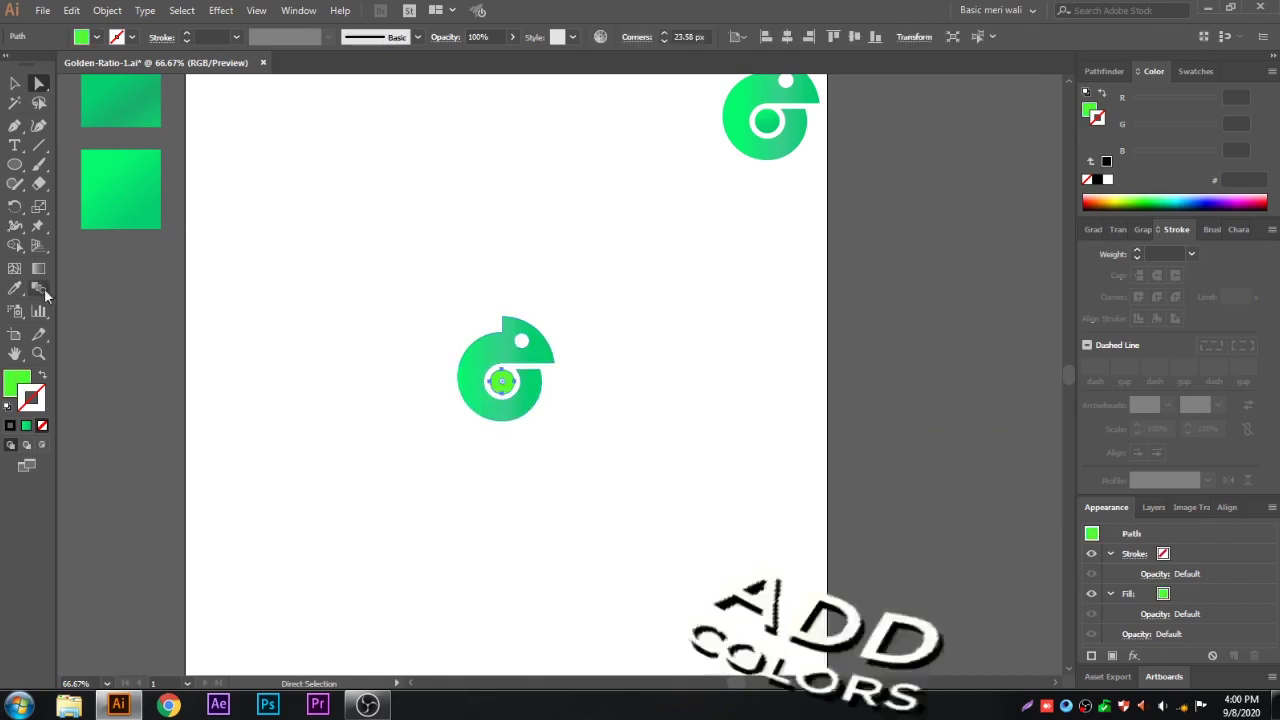
pyautogui.click(15, 288)
pyautogui.click(129, 205)
# - Redraw the body's gradient almost horizontally, from the left of the inner circle to the tip of the head, light green to dark green
pyautogui.scroll(2, 466, 366)
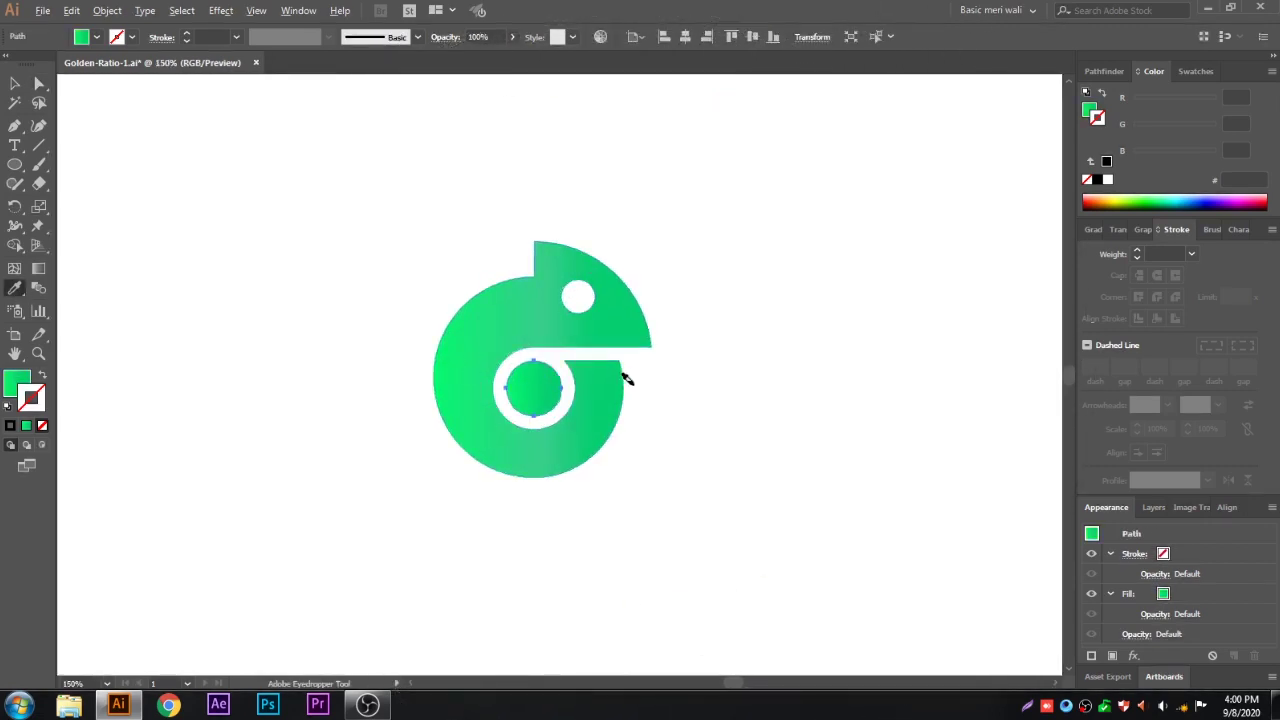
pyautogui.scroll(1, 650, 372)
pyautogui.moveTo(672, 373); pyautogui.dragTo(620, 375)
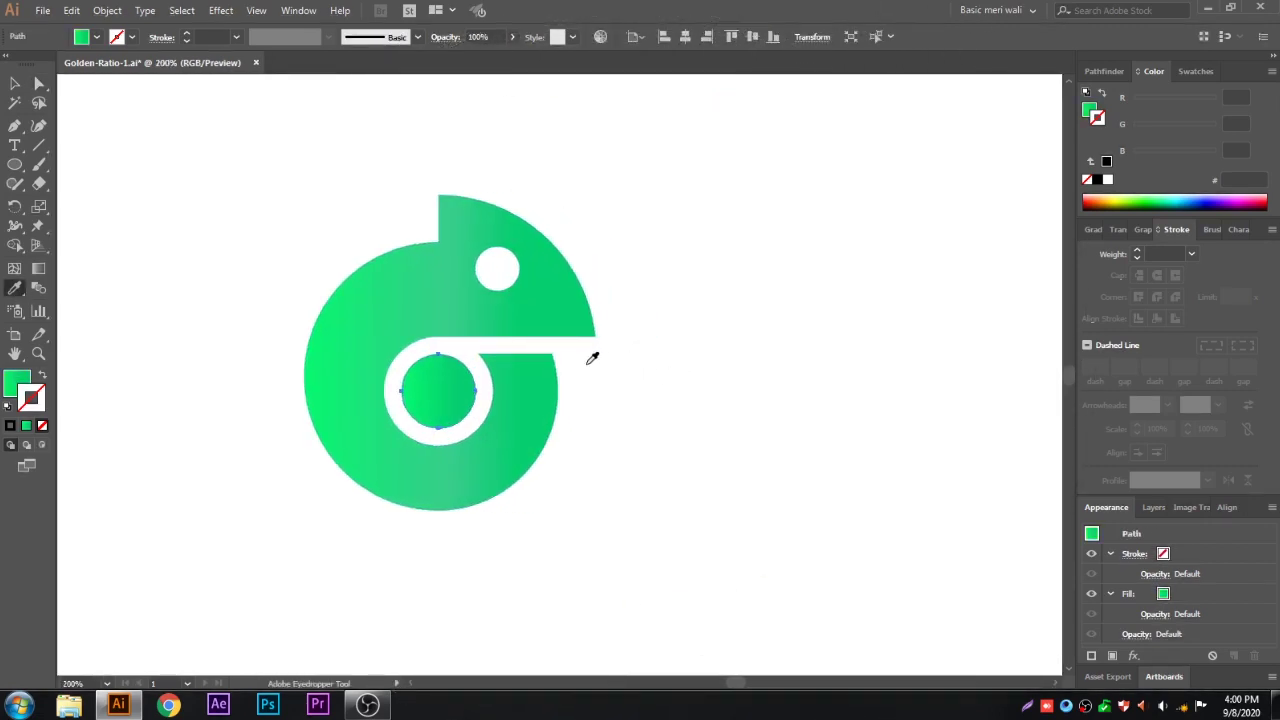
pyautogui.press('a')
pyautogui.click(410, 322)
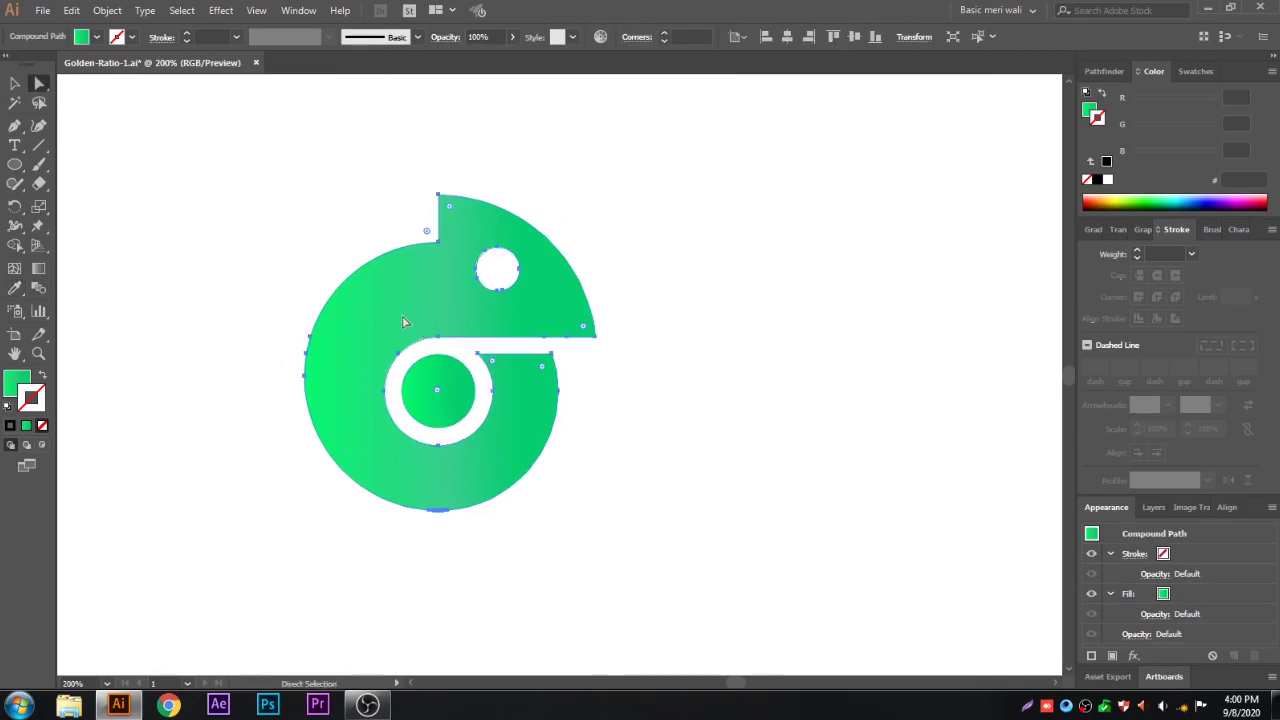
pyautogui.press('g')
pyautogui.moveTo(306, 389); pyautogui.dragTo(523, 391)
pyautogui.moveTo(345, 395); pyautogui.dragTo(566, 388)
pyautogui.moveTo(343, 357); pyautogui.dragTo(585, 352)
pyautogui.moveTo(343, 357)
pyautogui.mouseDown()
pyautogui.moveTo(566, 347)
pyautogui.moveTo(451, 378)
pyautogui.moveTo(586, 350)
pyautogui.mouseUp()
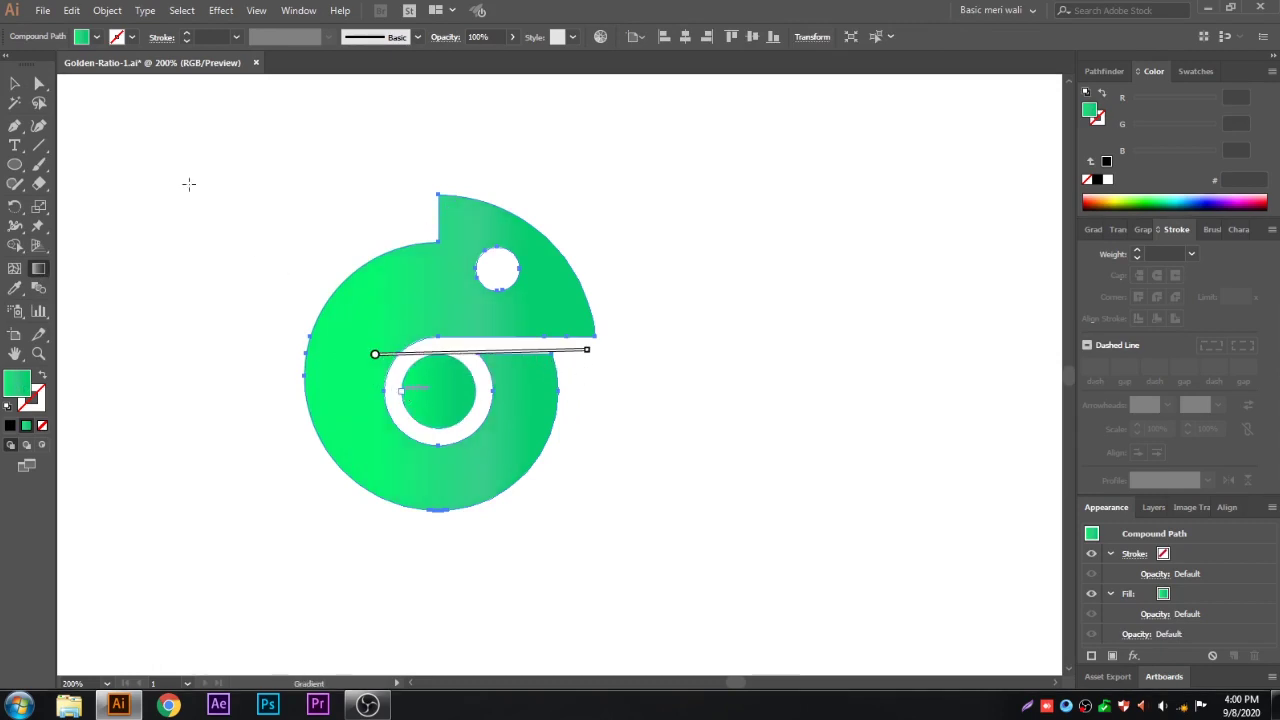
# - Redraw the inner circle's gradient along a steep diagonal, from just above its top edge down to its bottom edge
pyautogui.click(38, 82)
pyautogui.click(465, 418)
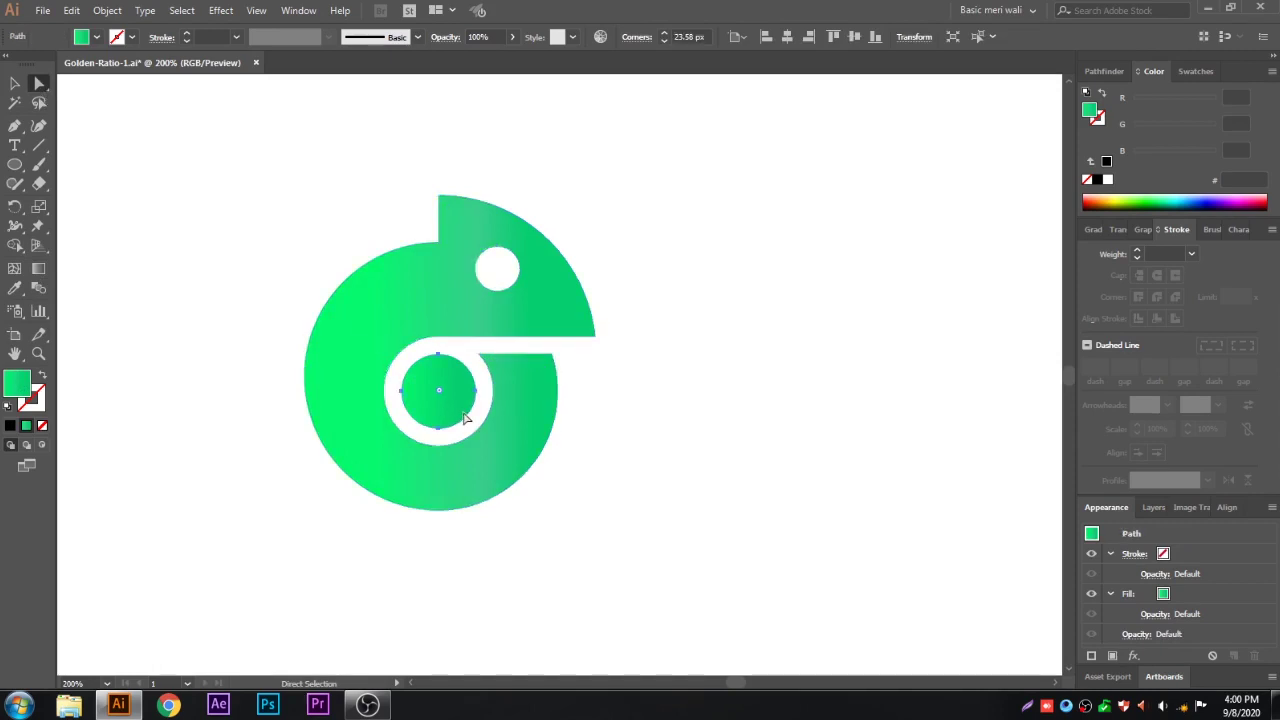
pyautogui.click(39, 268)
pyautogui.moveTo(429, 347); pyautogui.dragTo(442, 412)
pyautogui.moveTo(418, 340); pyautogui.dragTo(451, 424)
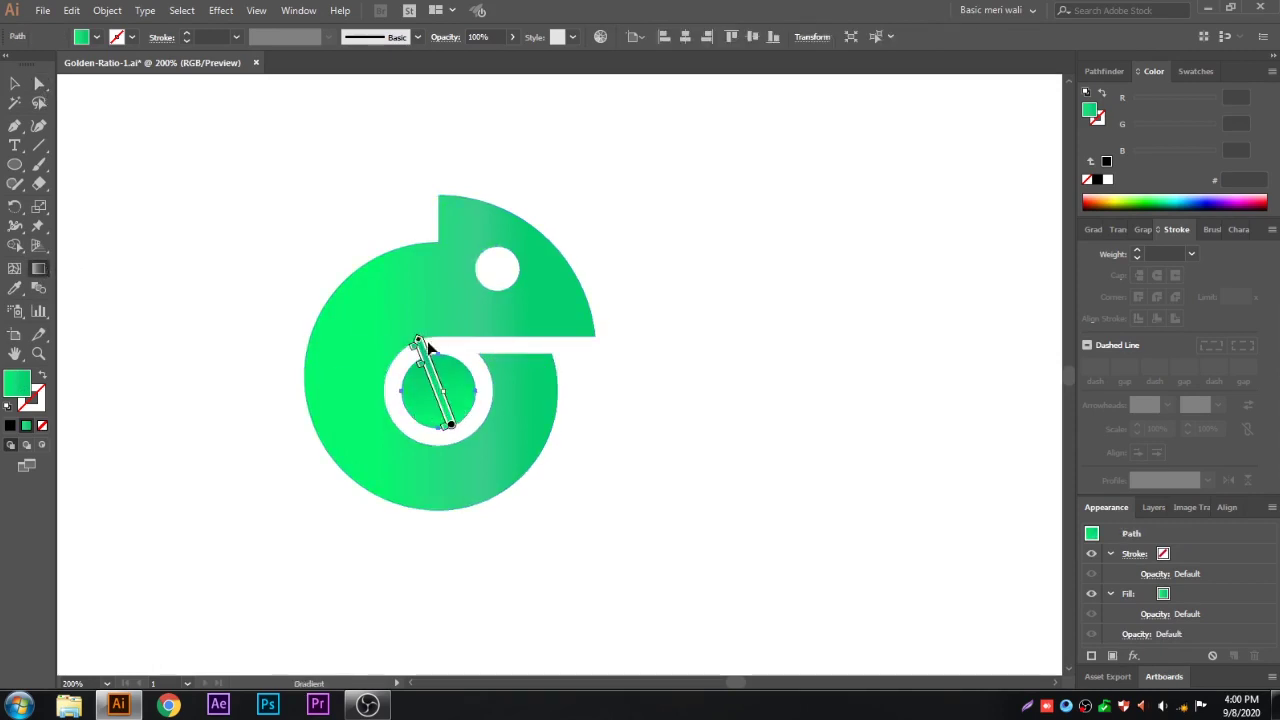
pyautogui.press('v')
pyautogui.click(680, 278)
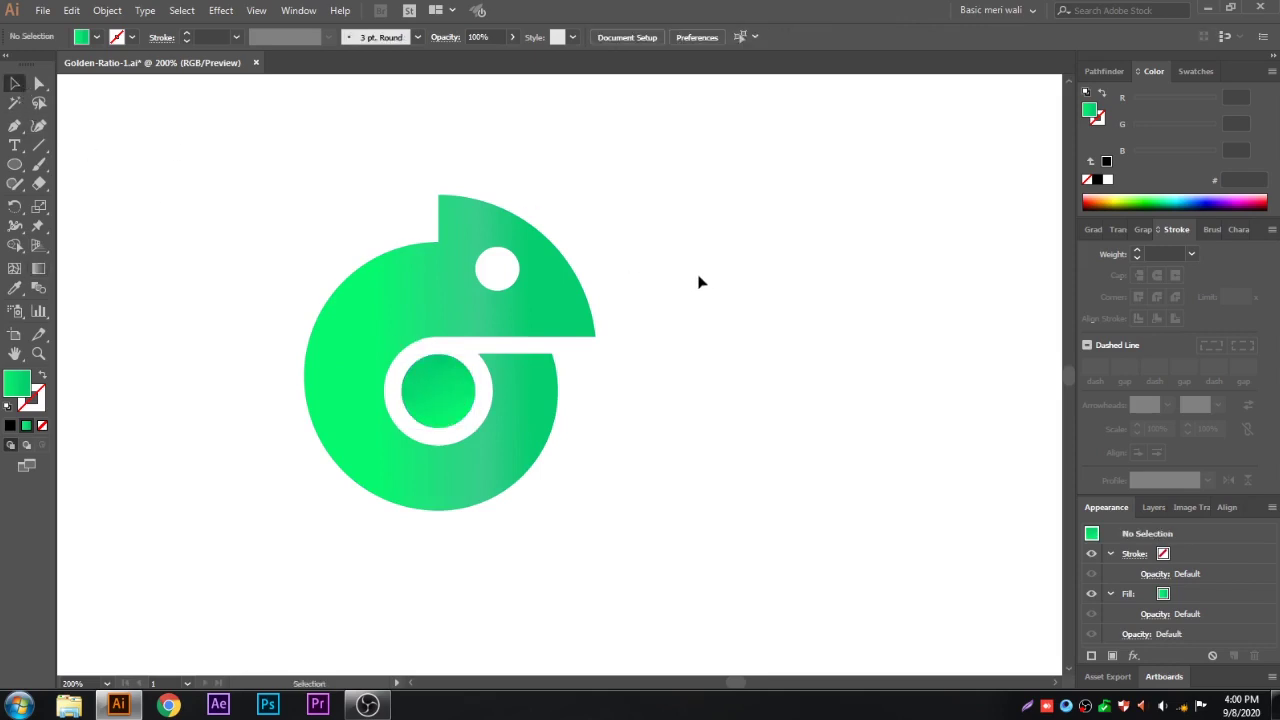
pyautogui.hscroll(3, 706, 271)
pyautogui.scroll(1, 650, 320)
pyautogui.moveTo(656, 318); pyautogui.dragTo(786, 297)
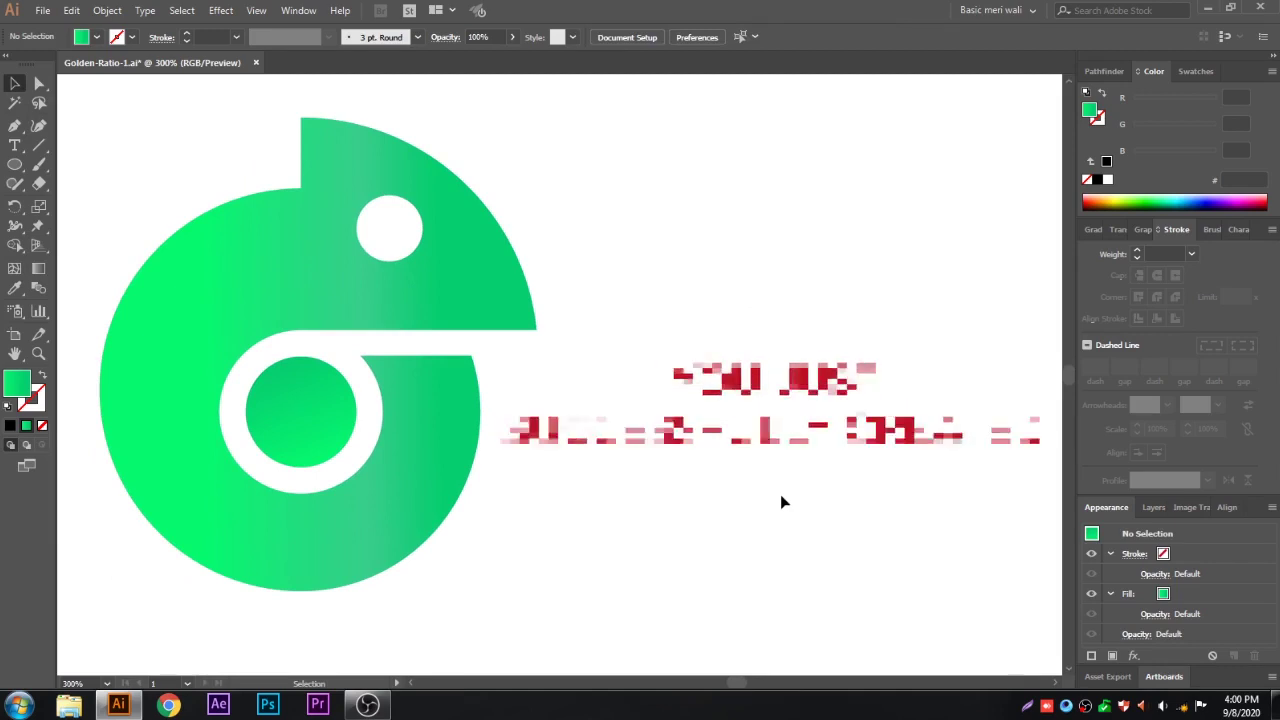